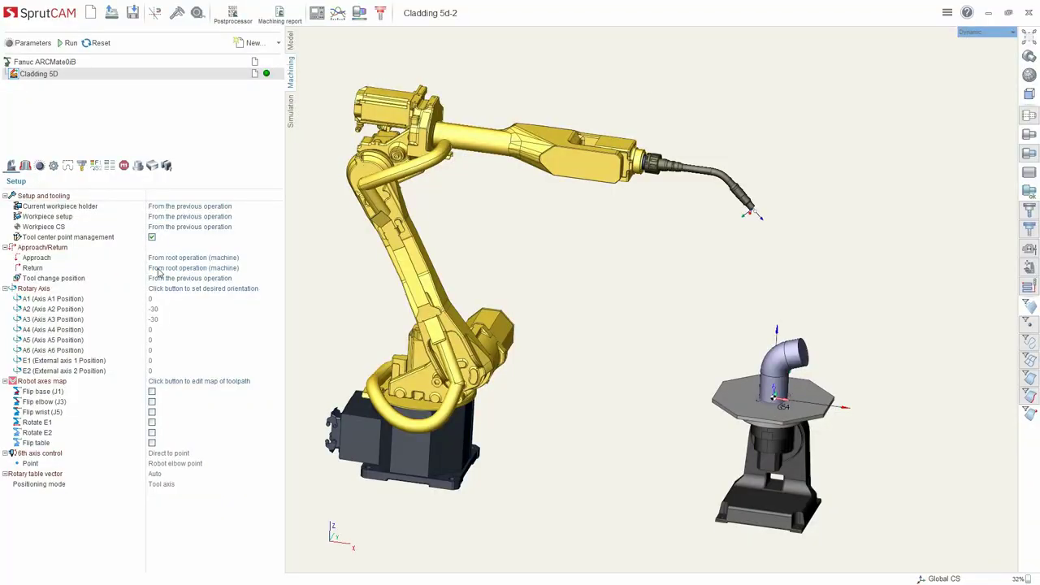
# - Open the cladding strategy parameters and try the Parallel to Horizontal plane, Parallel to Vertical Plane and Parallel to 3d Plane strategies
pyautogui.click(40, 165)
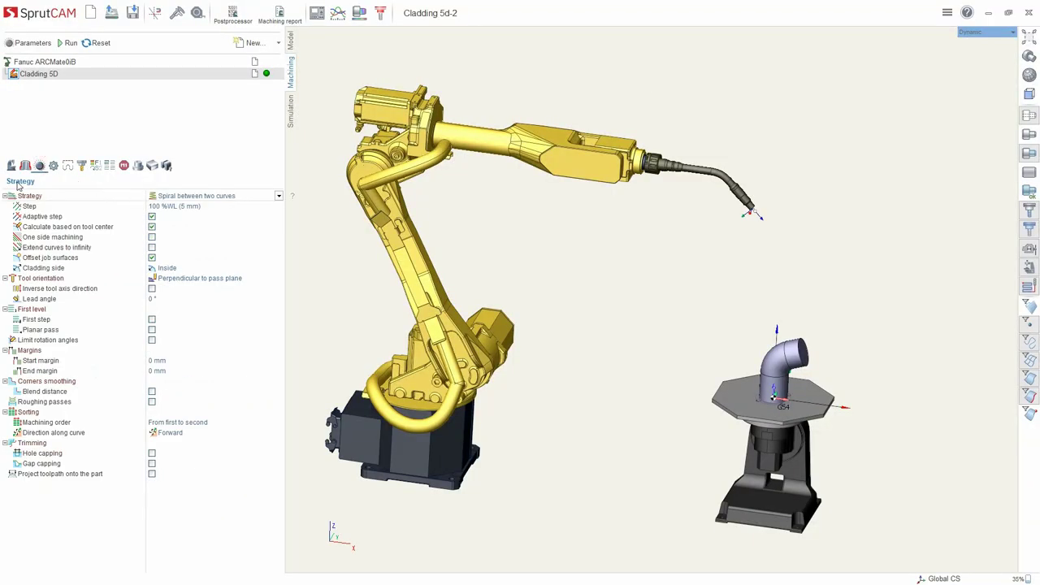
pyautogui.click(196, 197)
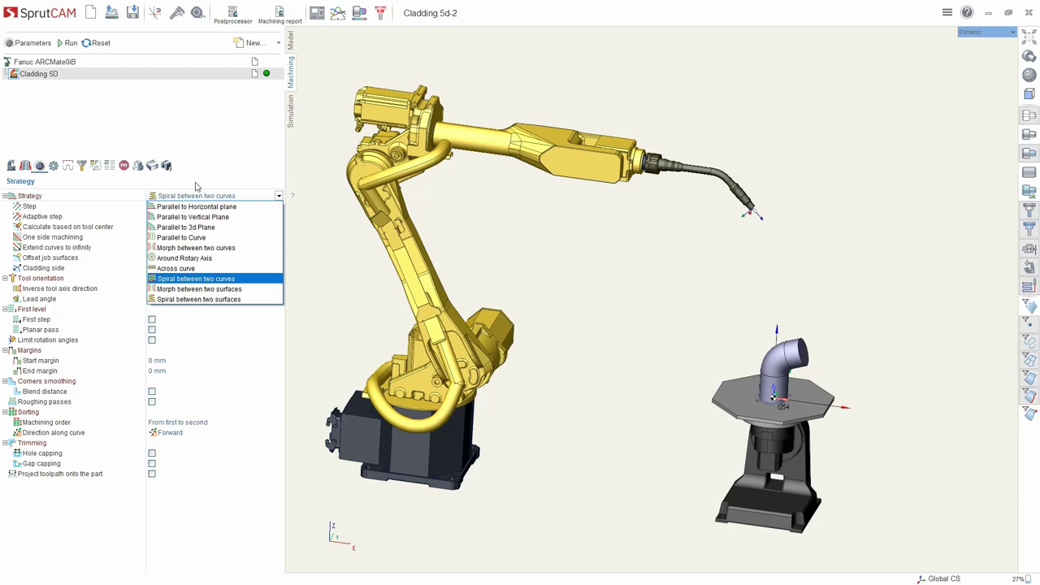
pyautogui.click(195, 206)
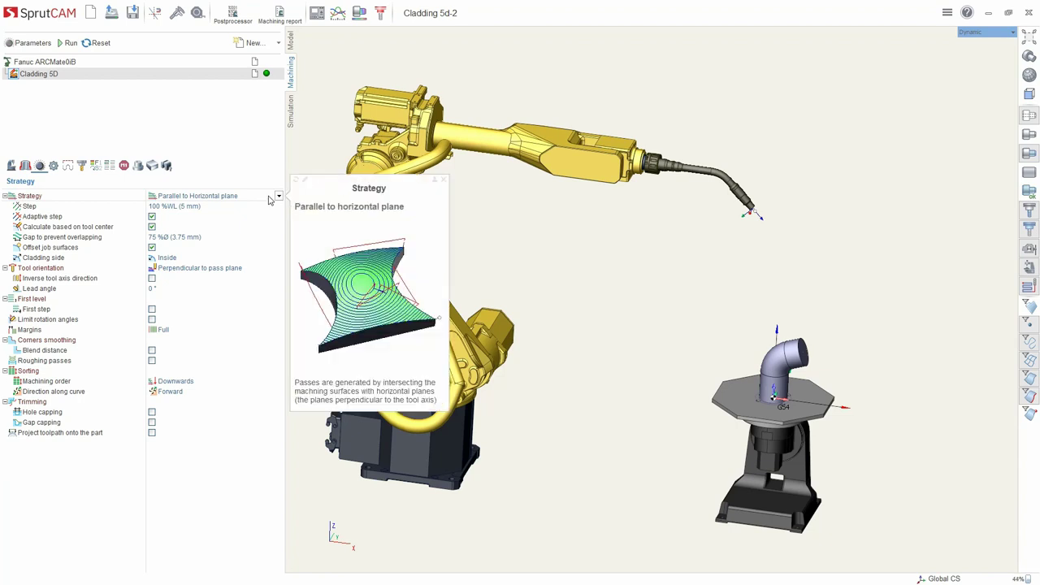
pyautogui.click(268, 198)
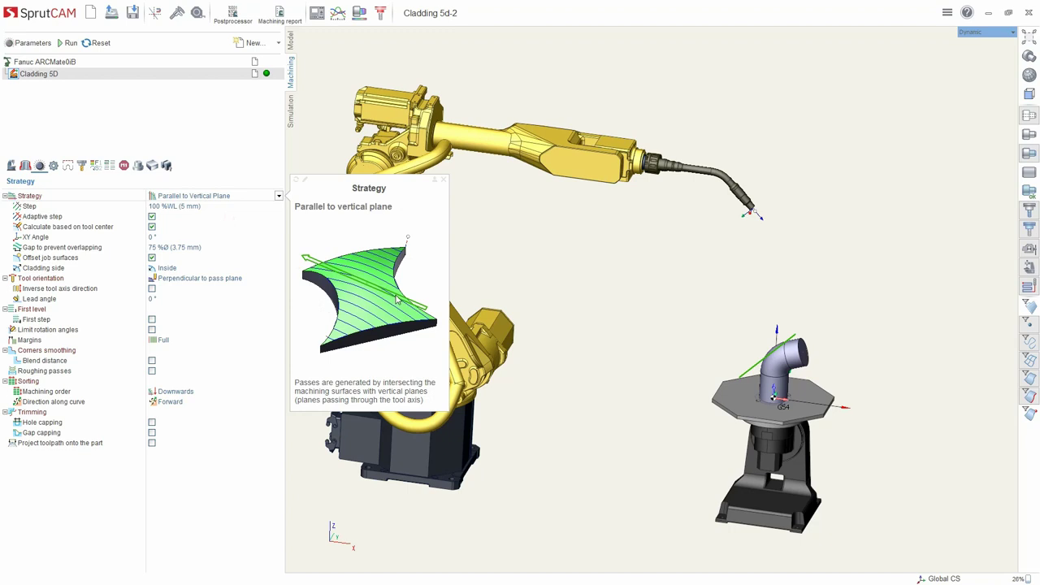
pyautogui.click(231, 197)
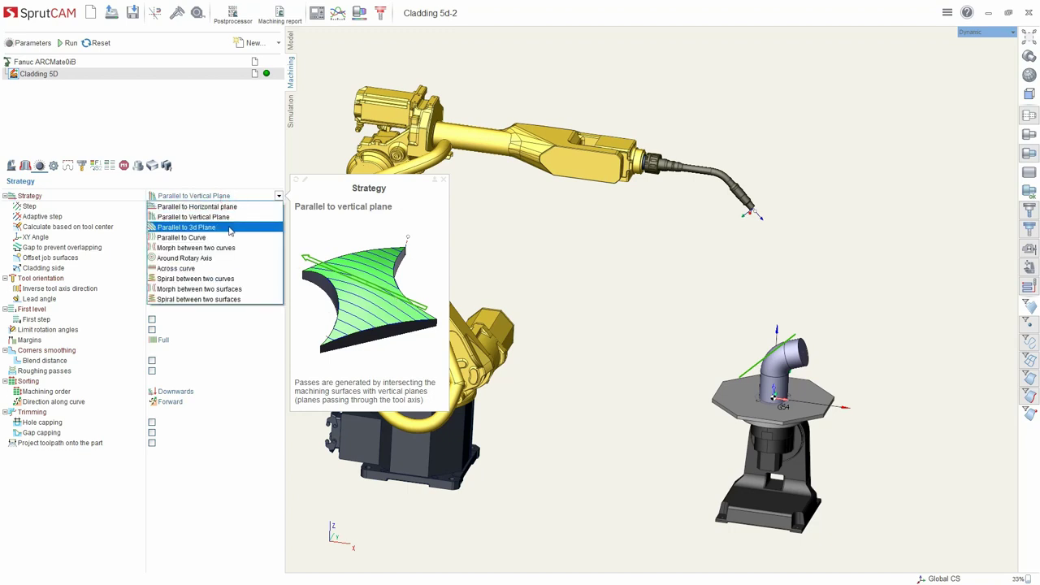
pyautogui.click(229, 226)
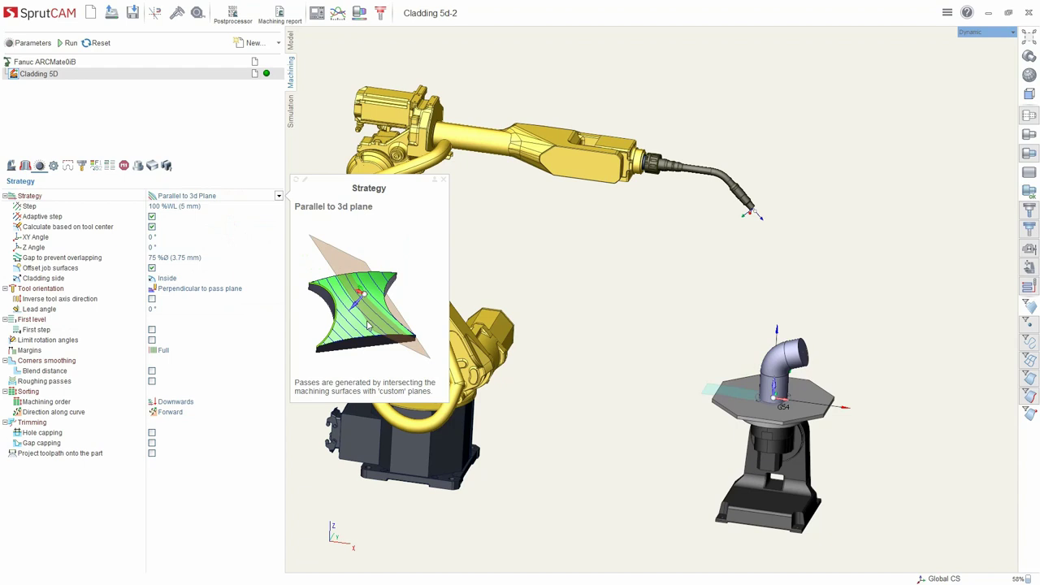
# - Try the Parallel to Curve and Morph between two curves strategies for the Cladding 5D operation
pyautogui.click(198, 196)
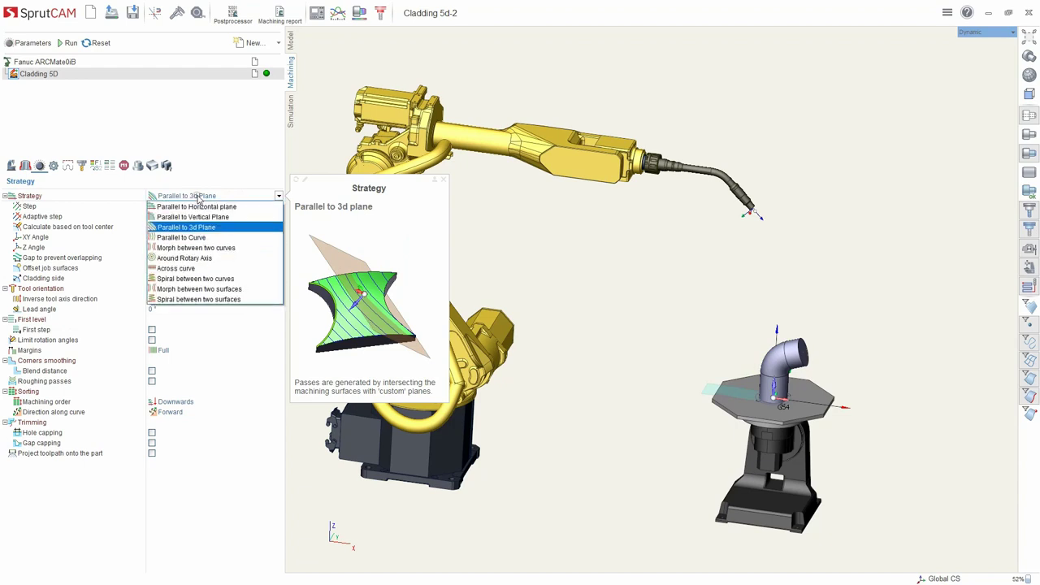
pyautogui.click(188, 239)
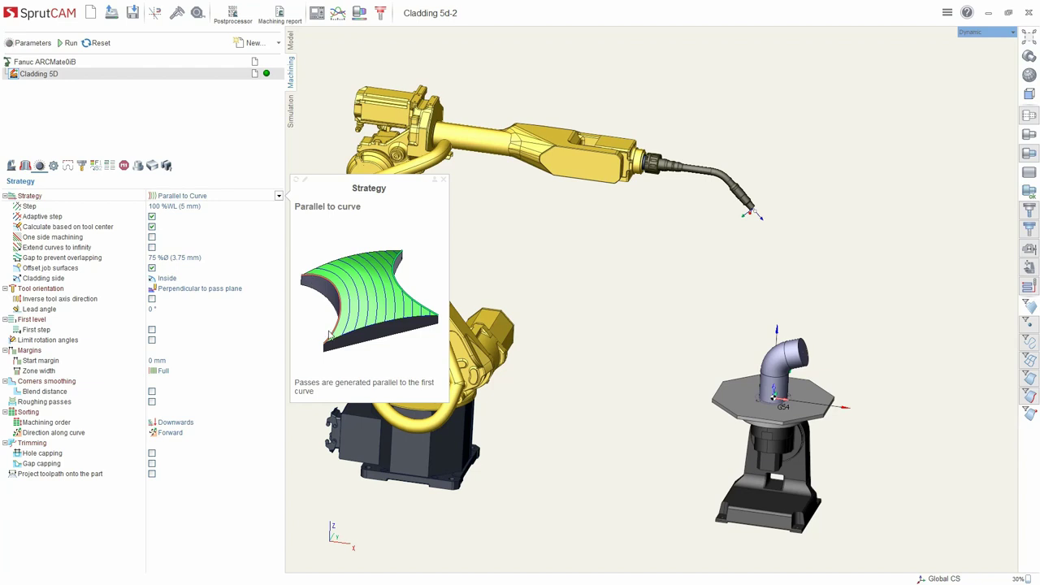
pyautogui.click(216, 196)
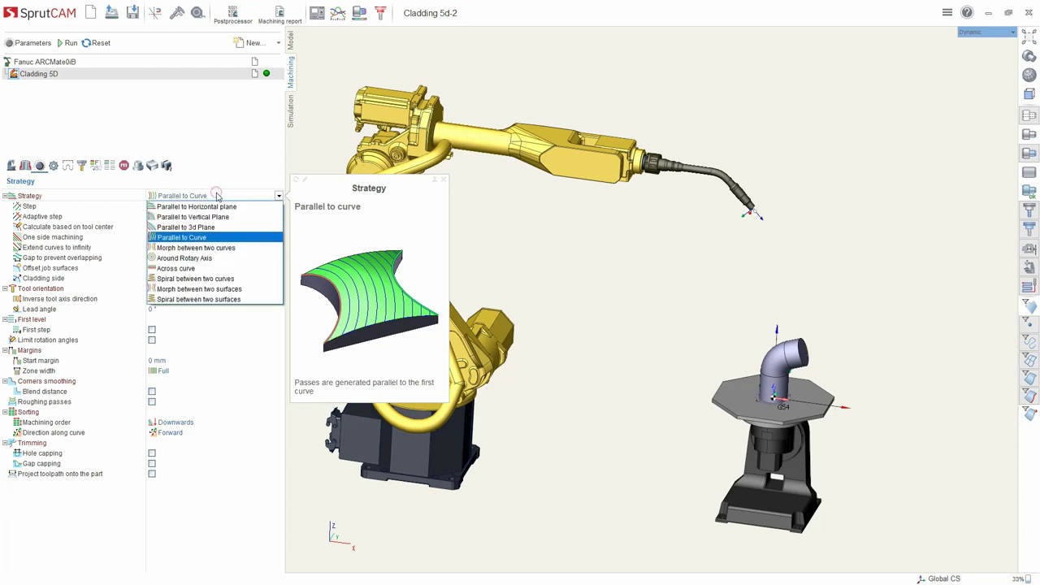
pyautogui.click(226, 252)
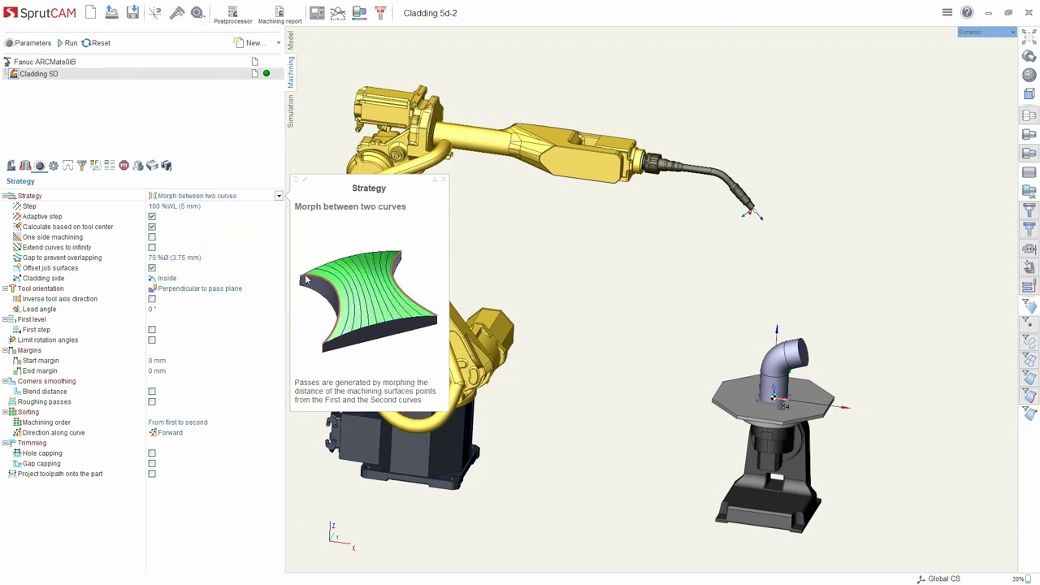
# - Try the Around Rotary Axis and Across curve strategies for the Cladding 5D operation
pyautogui.click(221, 196)
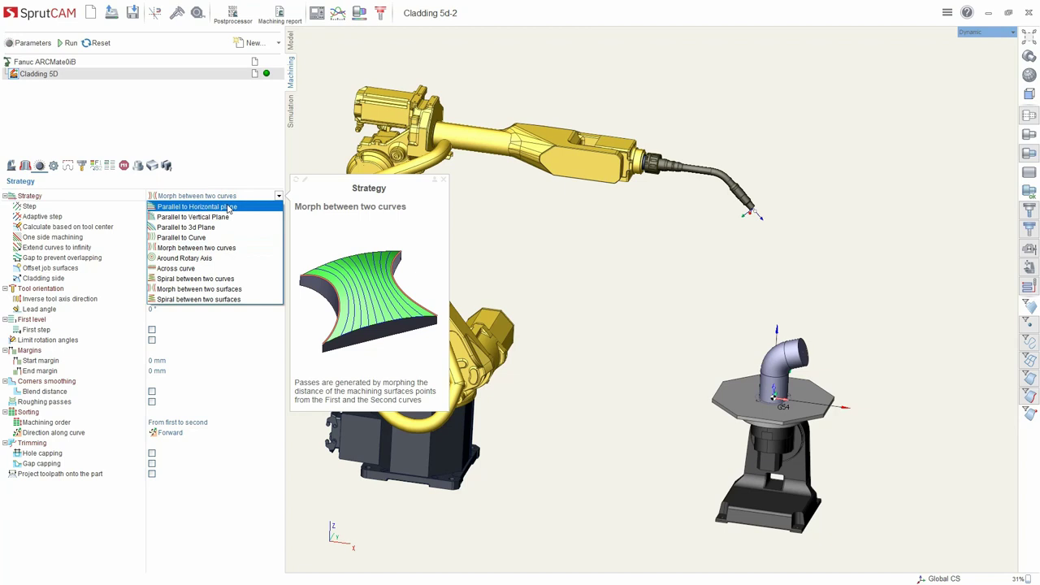
pyautogui.click(218, 259)
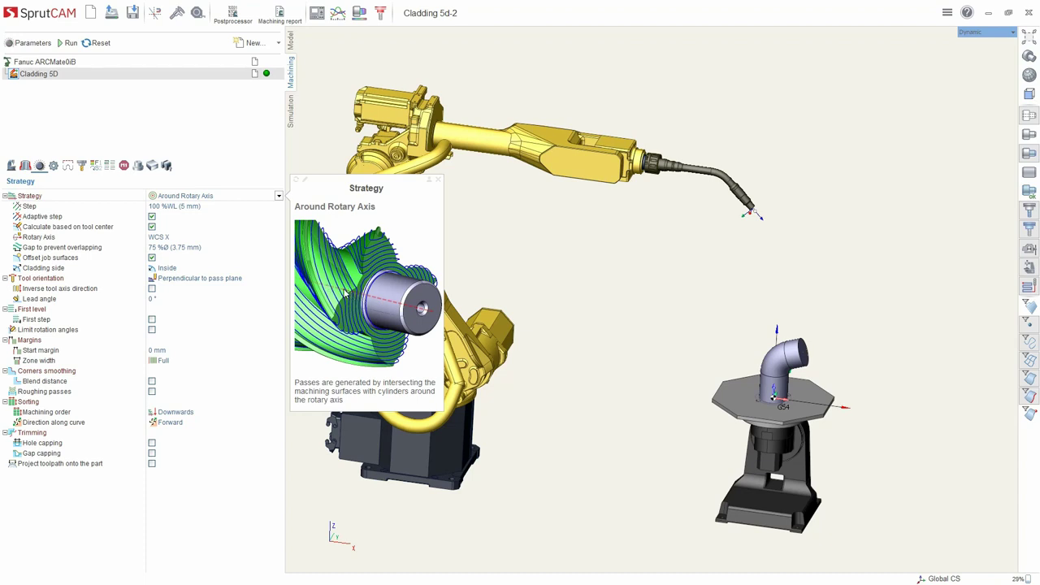
pyautogui.click(230, 196)
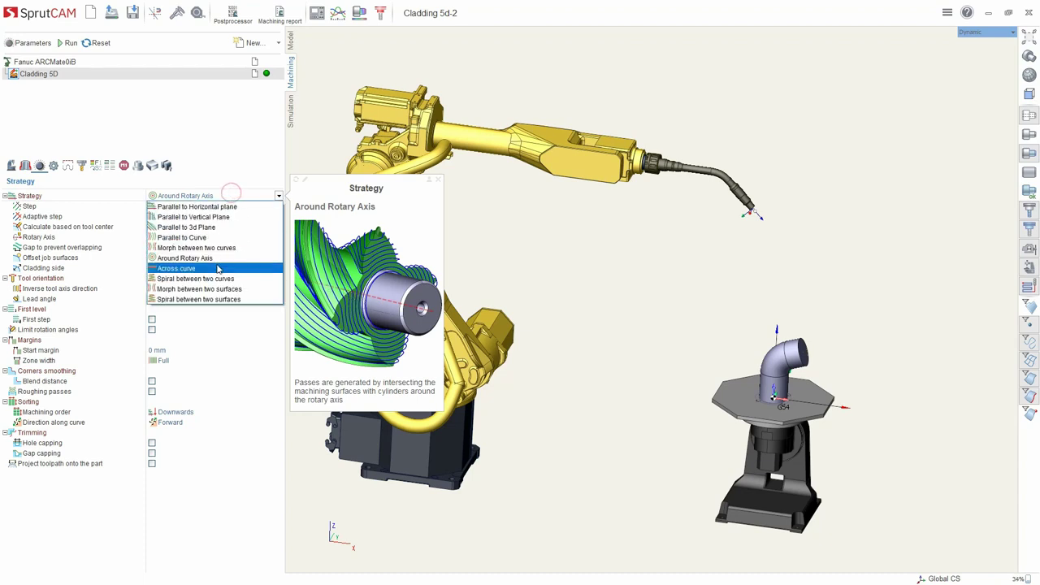
pyautogui.click(219, 270)
# - Set the strategy of the Cladding 5D operation to Spiral between two curves
pyautogui.click(231, 196)
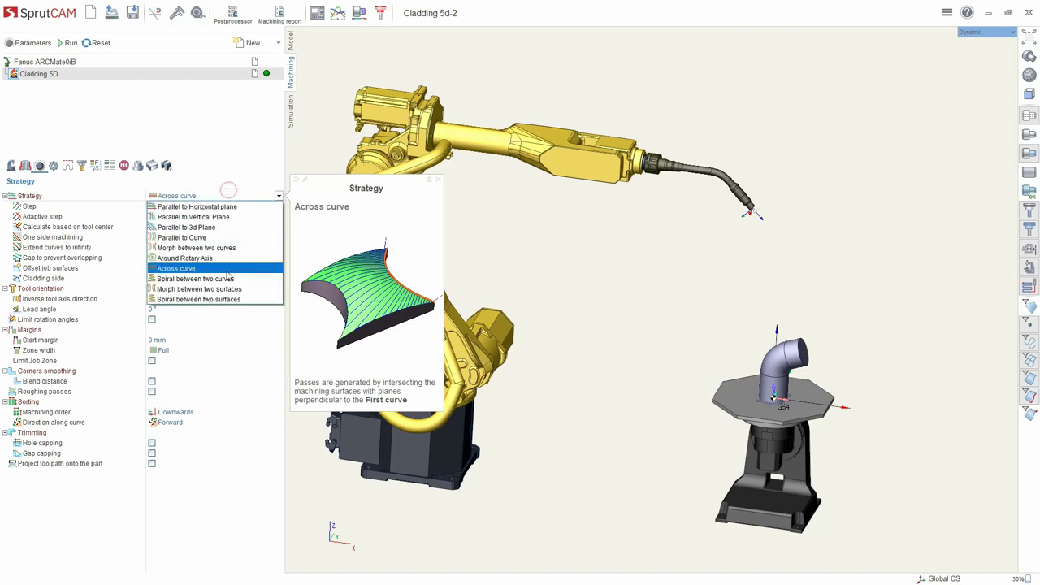
pyautogui.click(219, 281)
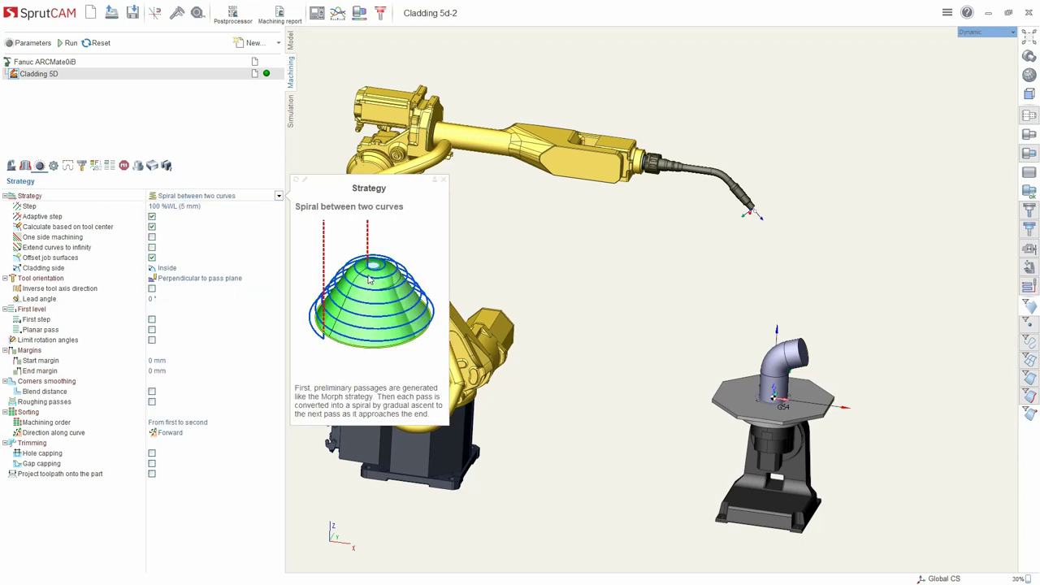
pyautogui.click(215, 196)
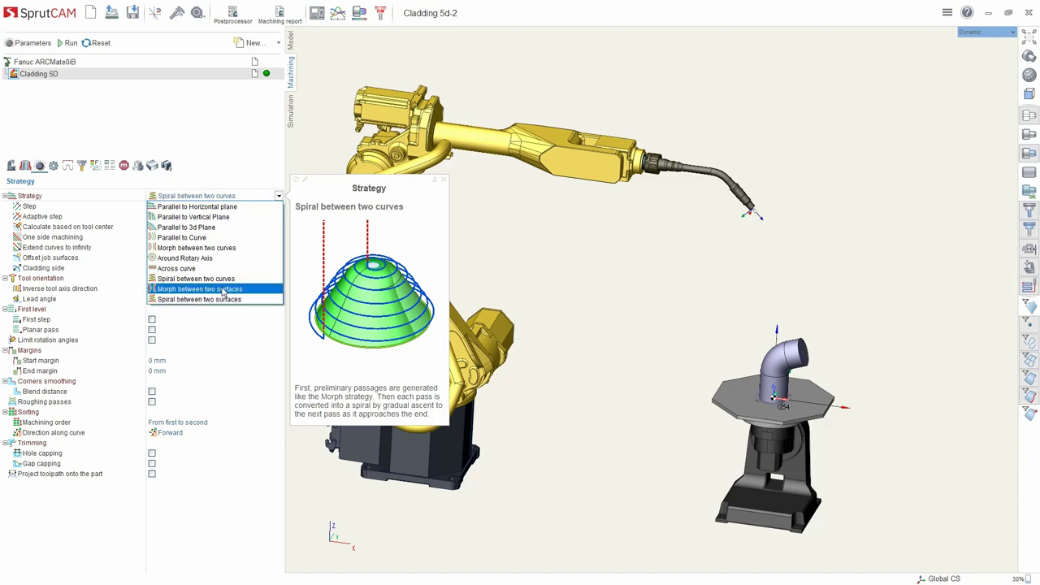
pyautogui.click(110, 251)
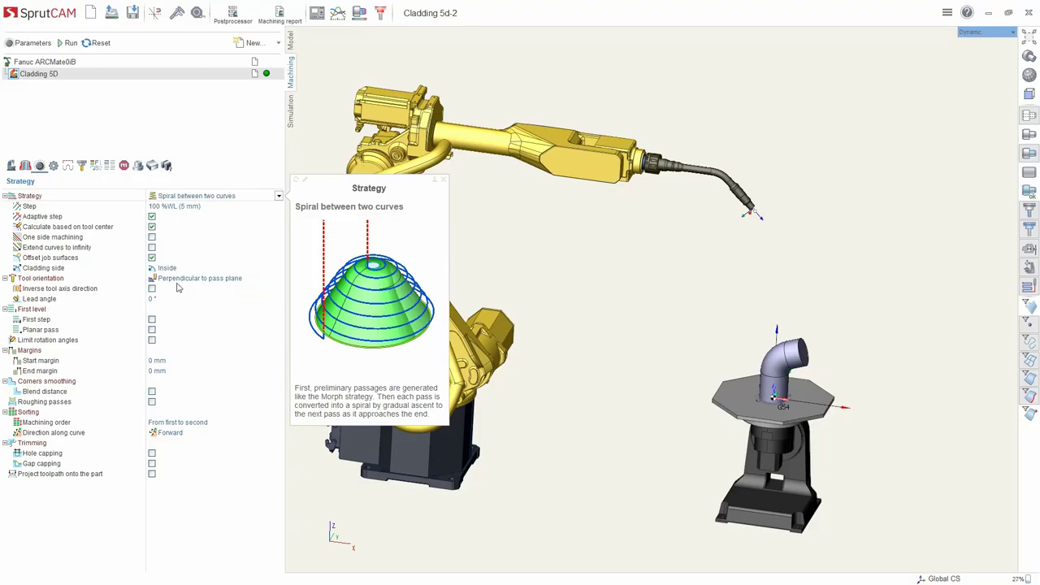
# - Try the Normal to surface and Flank options for the tool orientation
pyautogui.click(177, 282)
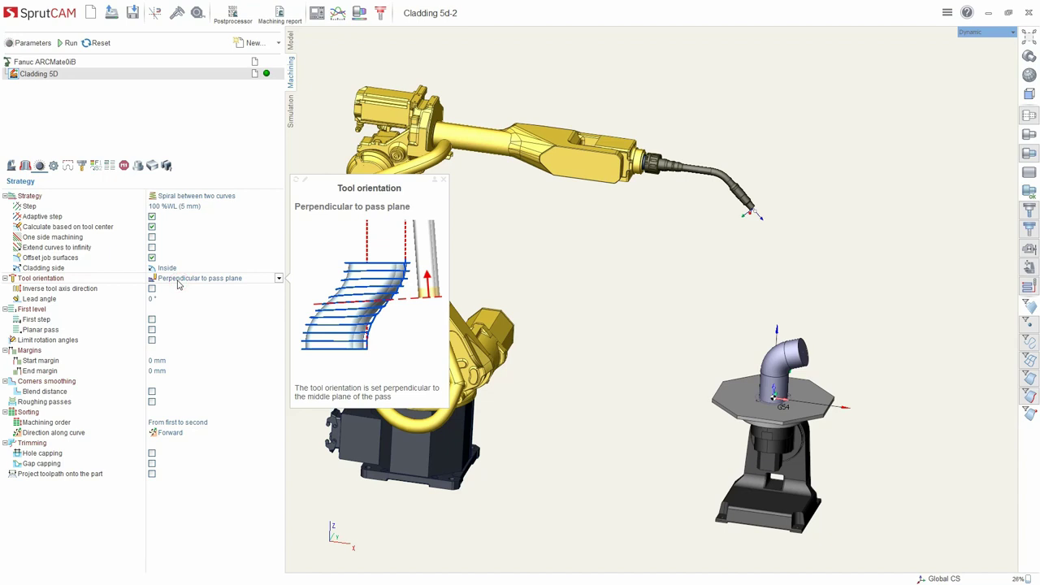
pyautogui.click(178, 280)
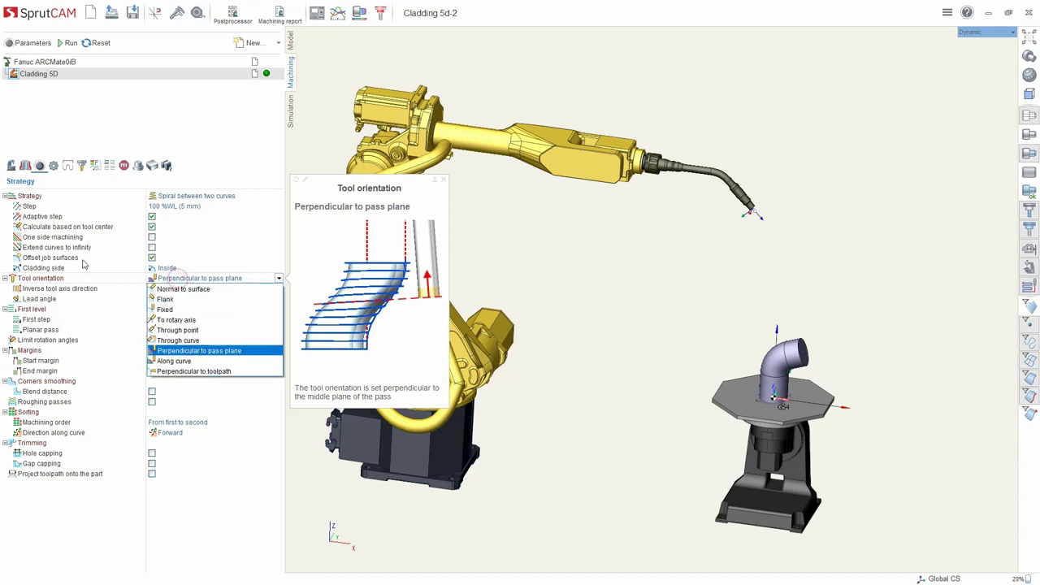
pyautogui.click(175, 290)
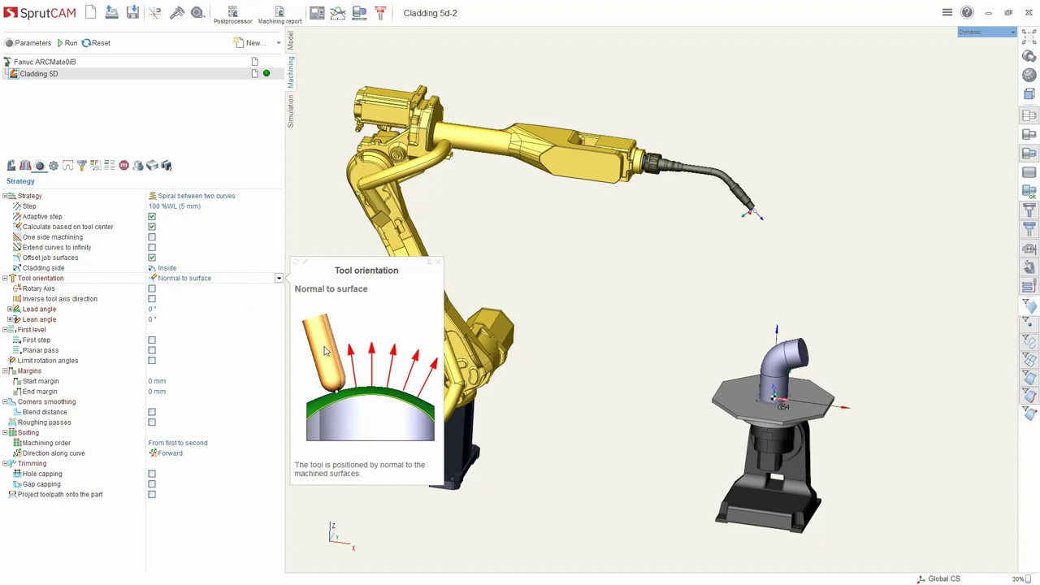
pyautogui.click(190, 279)
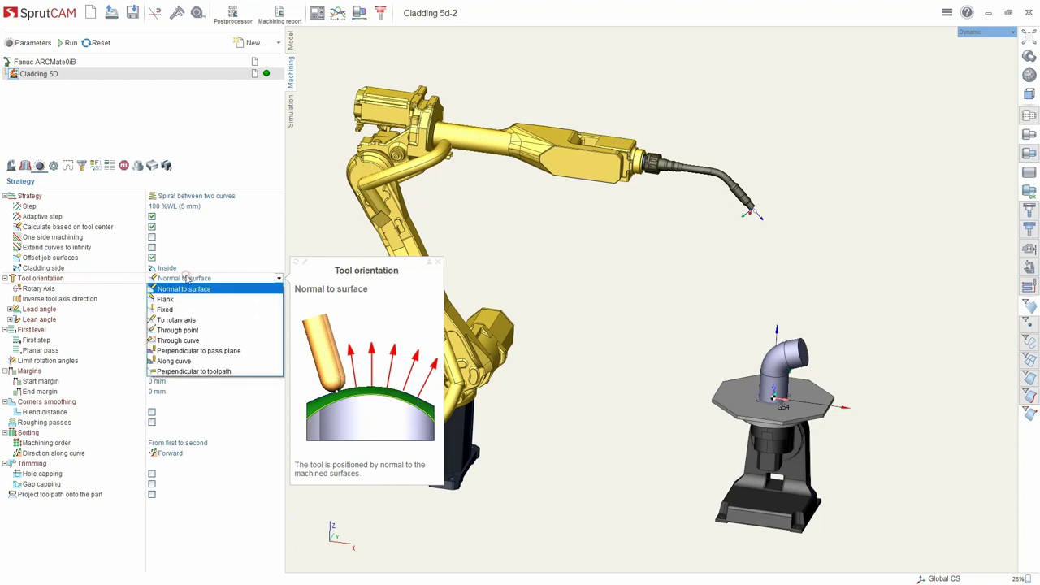
pyautogui.click(186, 300)
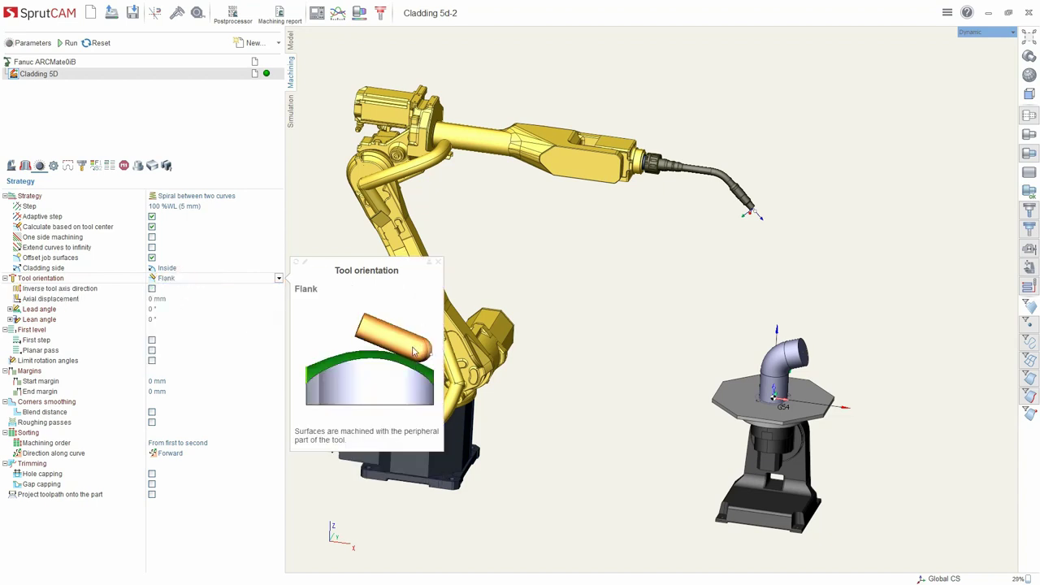
# - Try the Fixed and To rotary axis options for the tool orientation
pyautogui.click(216, 278)
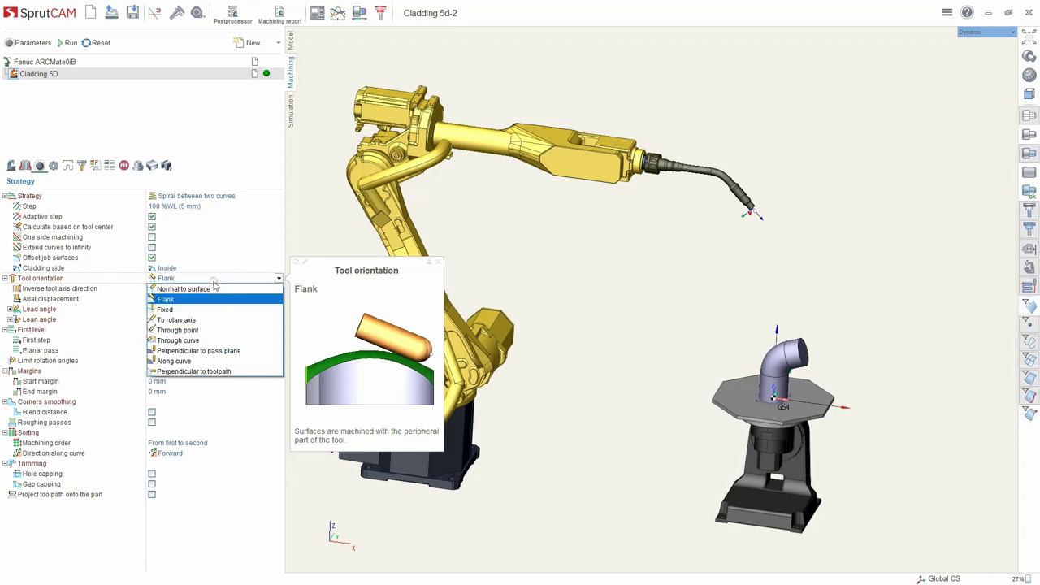
pyautogui.click(197, 307)
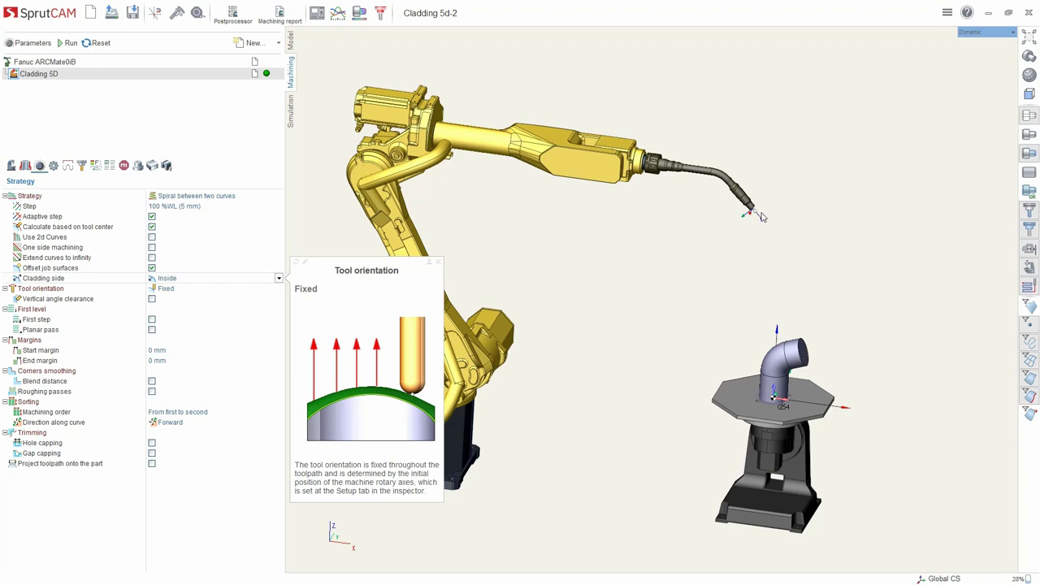
pyautogui.click(216, 288)
pyautogui.click(195, 330)
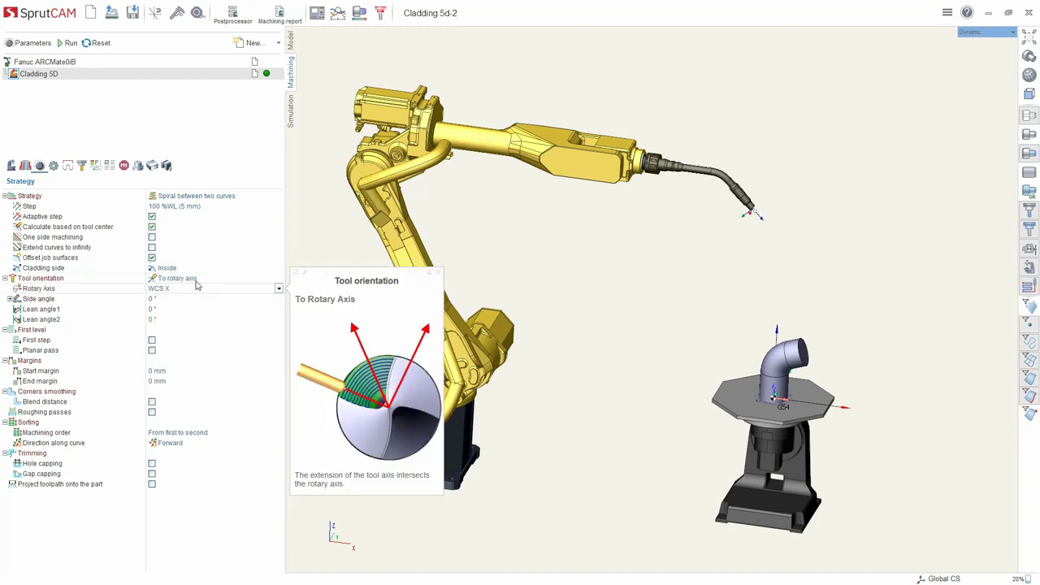
# - Try the Through point and Through curve options for the tool orientation
pyautogui.click(197, 278)
pyautogui.click(202, 327)
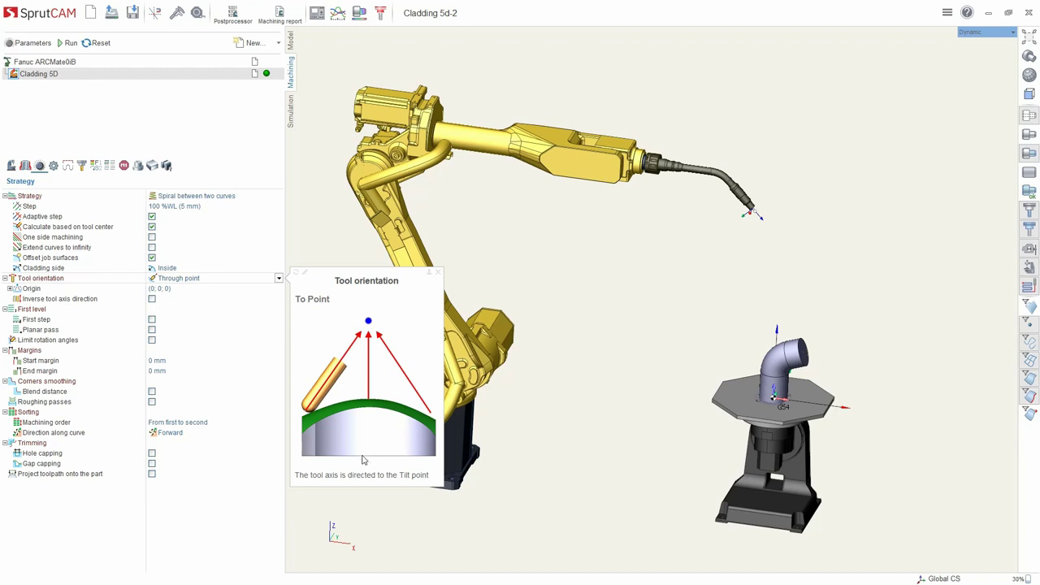
pyautogui.click(180, 278)
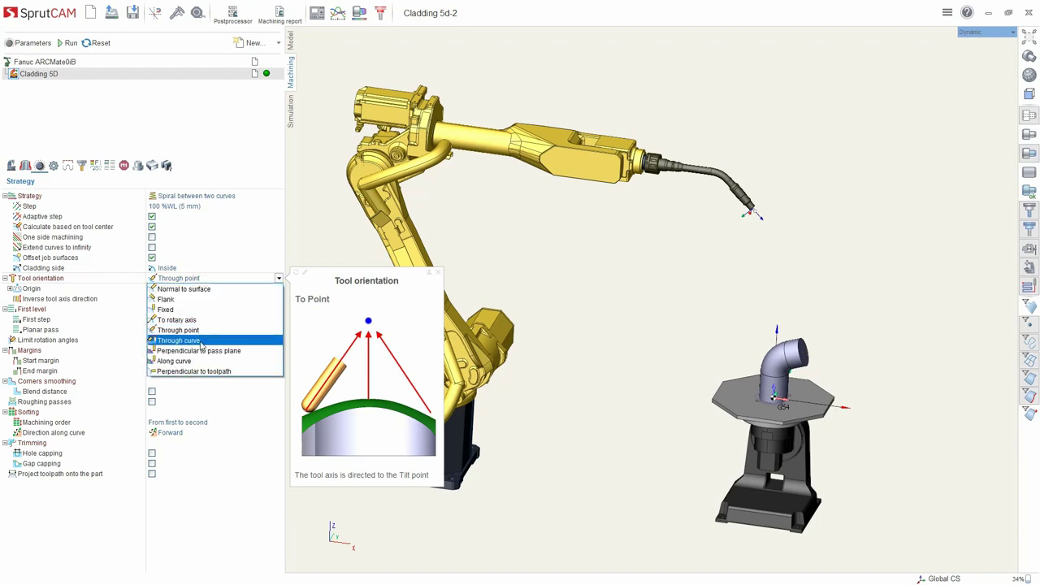
pyautogui.click(203, 339)
# - Try the Perpendicular to pass plane, Along curve and Perpendicular to toolpath options for the tool orientation
pyautogui.click(199, 278)
pyautogui.click(224, 350)
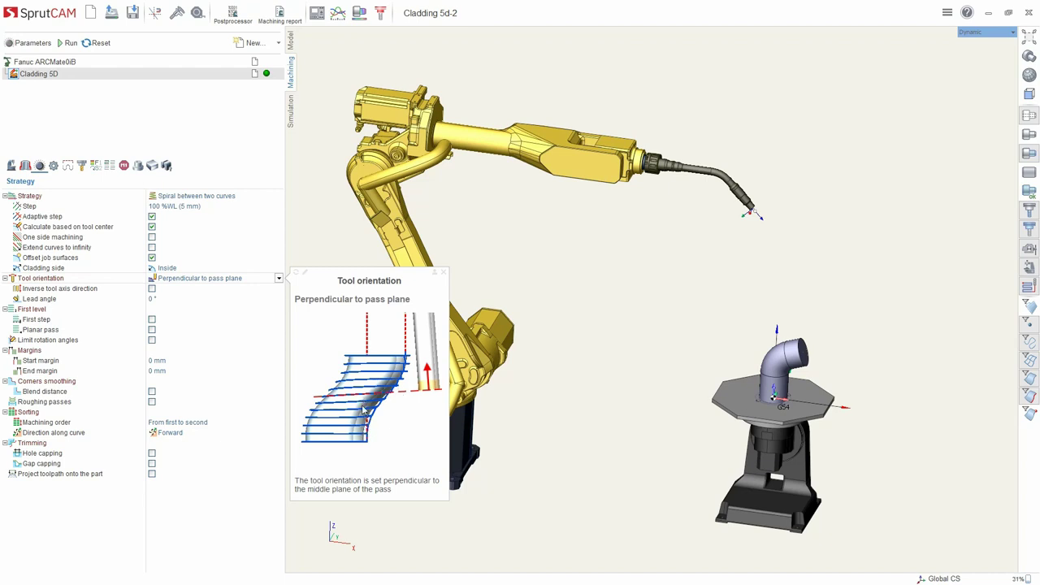
pyautogui.click(203, 278)
pyautogui.click(225, 360)
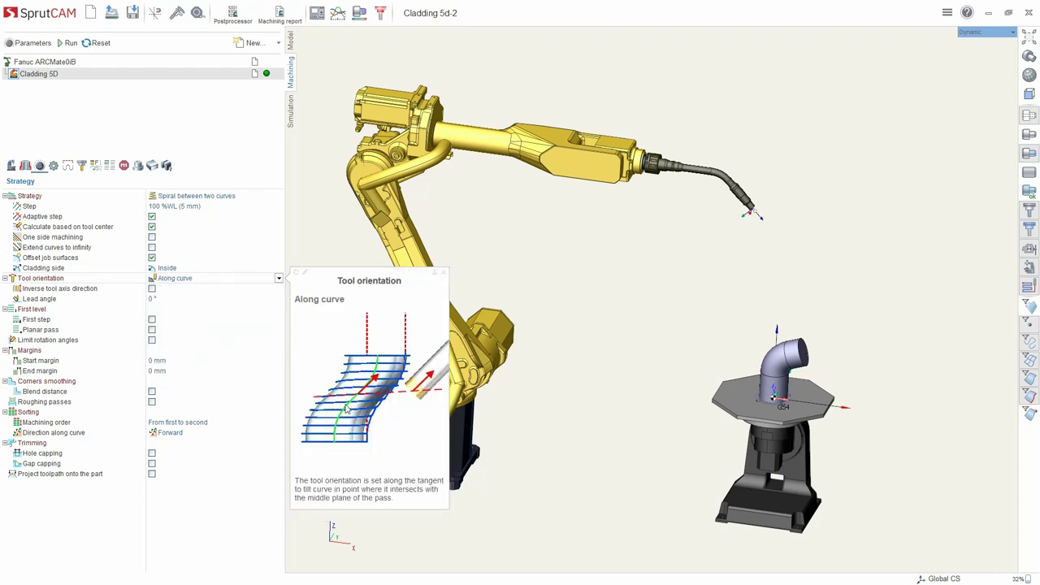
pyautogui.click(204, 278)
pyautogui.click(211, 370)
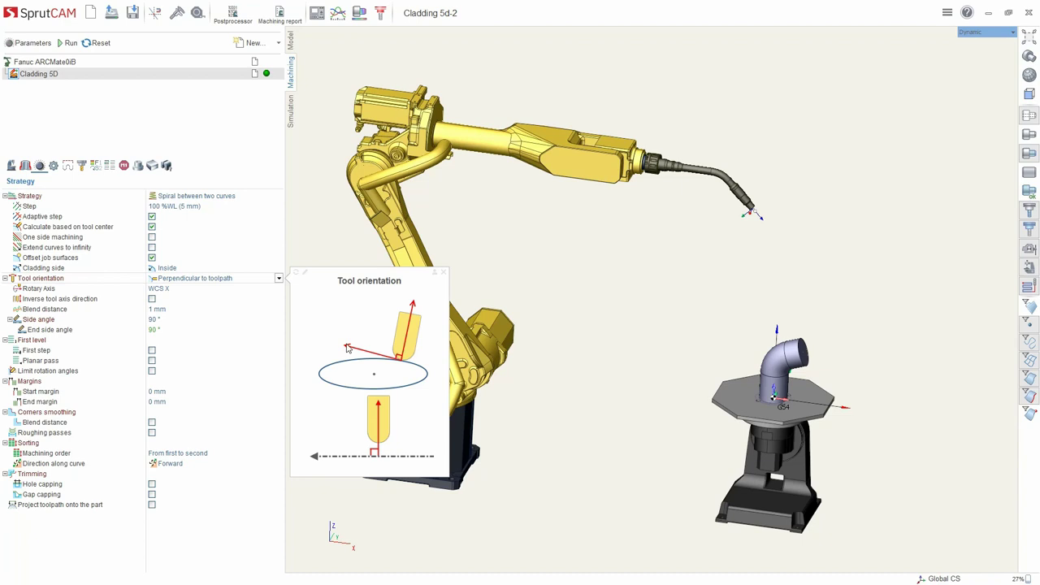
pyautogui.click(187, 307)
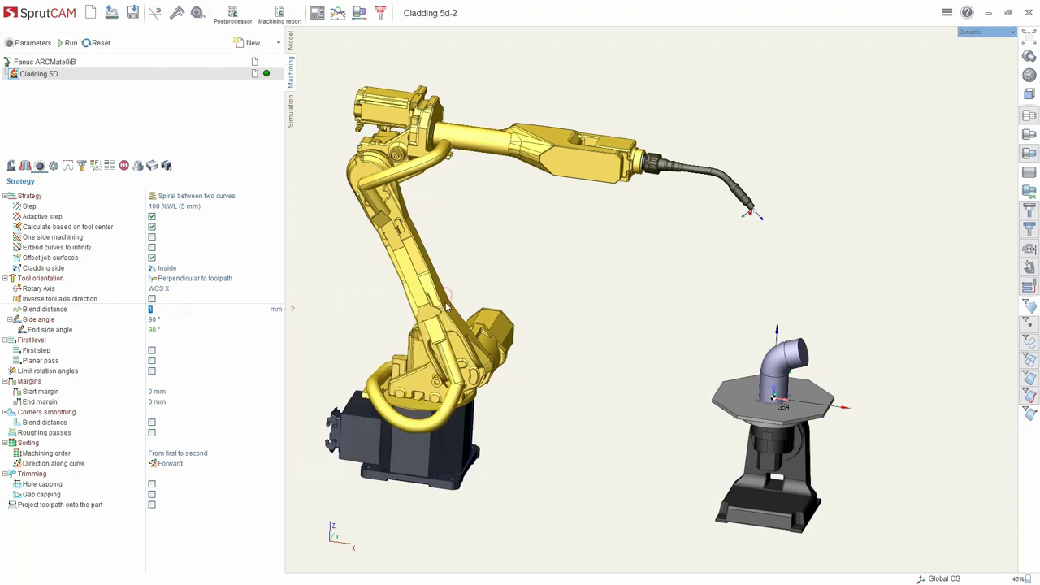
pyautogui.moveTo(754, 370); pyautogui.dragTo(591, 312, button='middle')
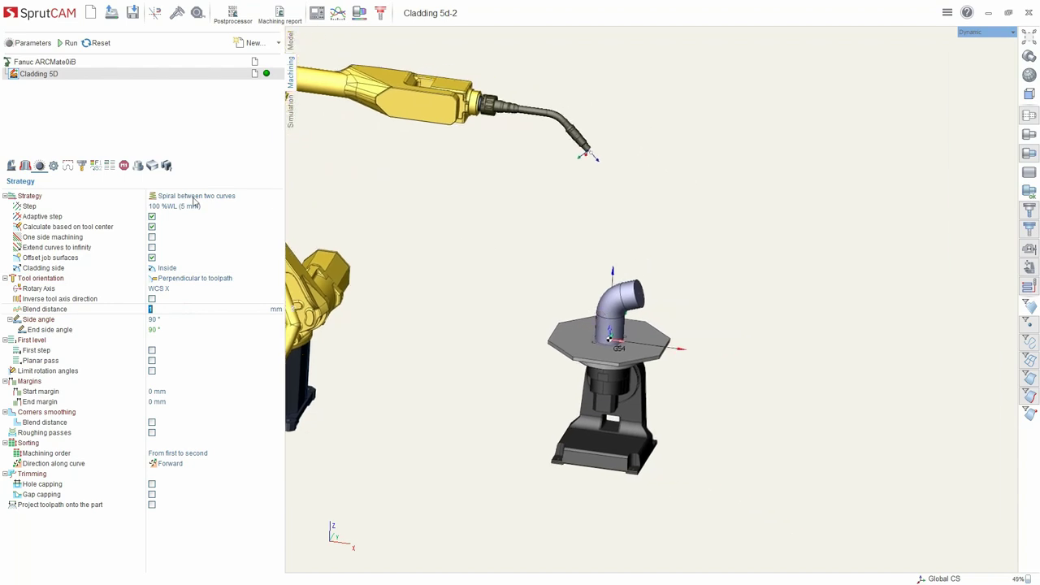
pyautogui.click(194, 199)
pyautogui.click(195, 196)
pyautogui.click(188, 196)
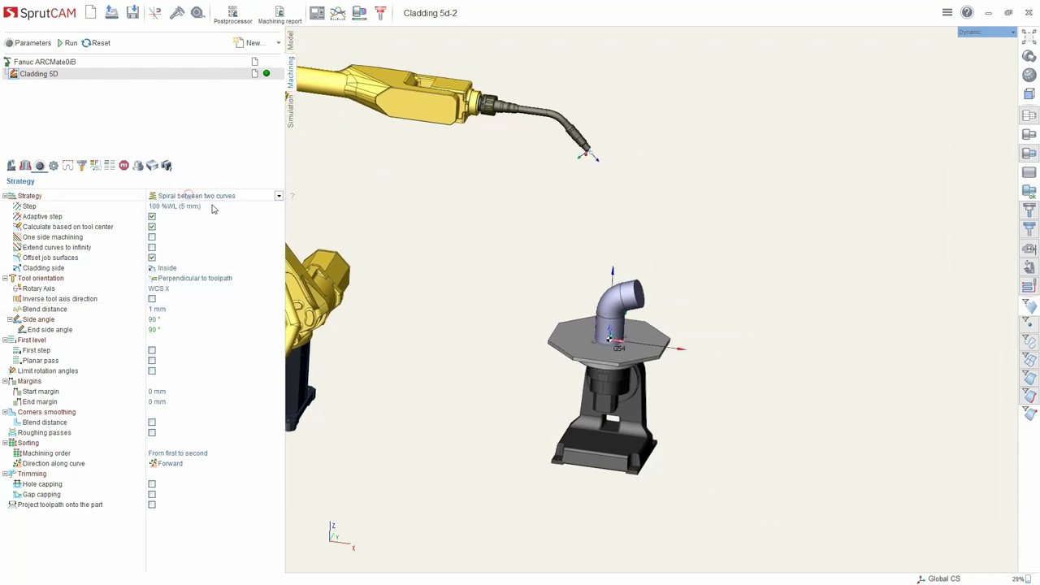
# - Set the tool orientation of the Cladding 5D operation to Perpendicular to pass plane
pyautogui.click(172, 279)
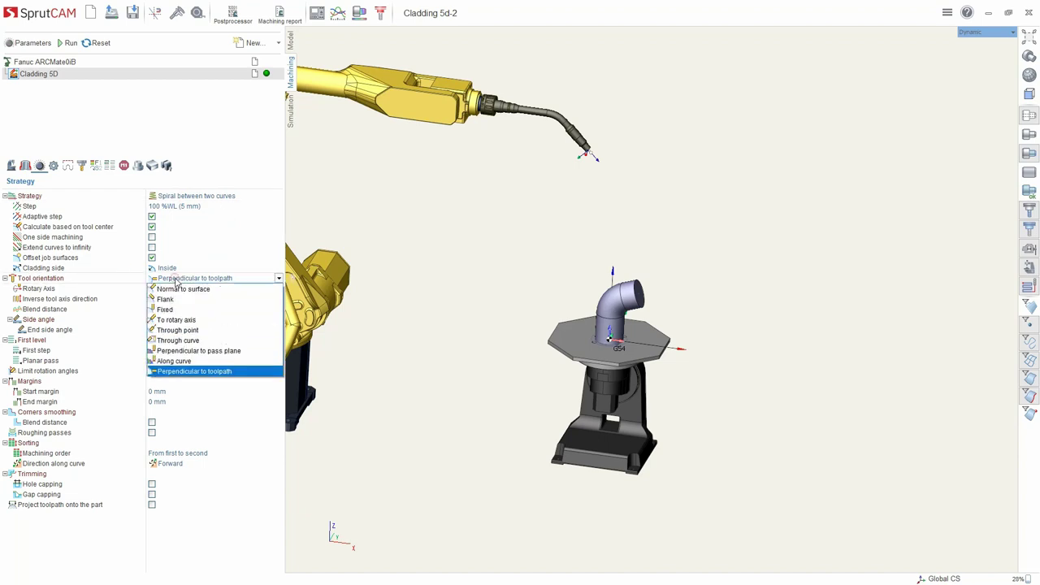
pyautogui.click(209, 352)
pyautogui.click(443, 272)
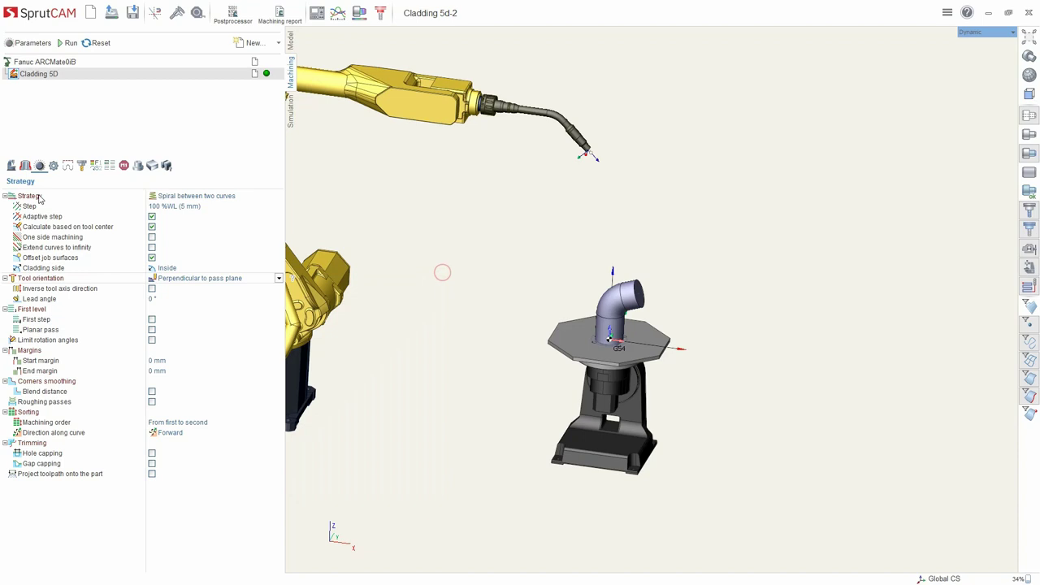
# - Assign the three outer faces of the bent pipe as machining surfaces of the Cladding 5D operation
pyautogui.scroll(5, 598, 317)
pyautogui.moveTo(634, 335); pyautogui.dragTo(647, 341, button='middle')
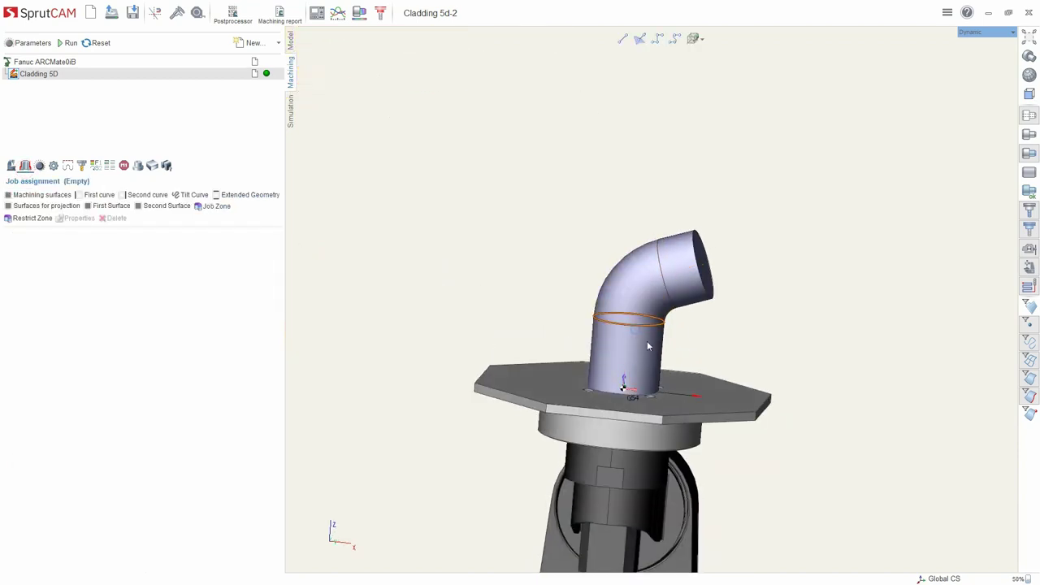
pyautogui.click(649, 344)
pyautogui.keyDown('ctrl'); pyautogui.click(640, 301); pyautogui.keyUp('ctrl')
pyautogui.keyDown('ctrl'); pyautogui.click(683, 273); pyautogui.keyUp('ctrl')
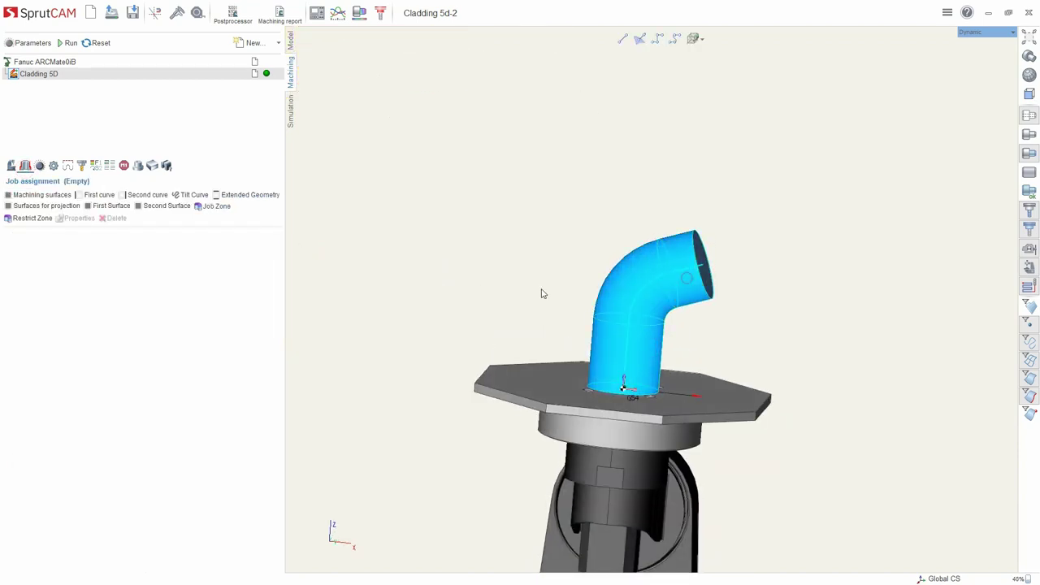
pyautogui.click(49, 195)
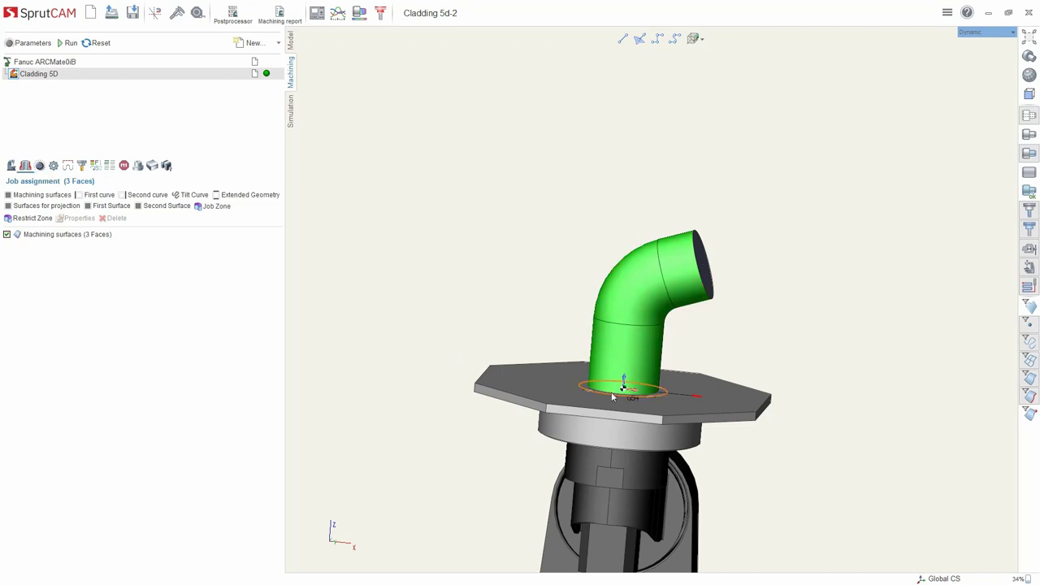
# - Assign the pipe's bottom edge as the first curve and its upper end edge as the second curve
pyautogui.scroll(5, 611, 392)
pyautogui.click(611, 388)
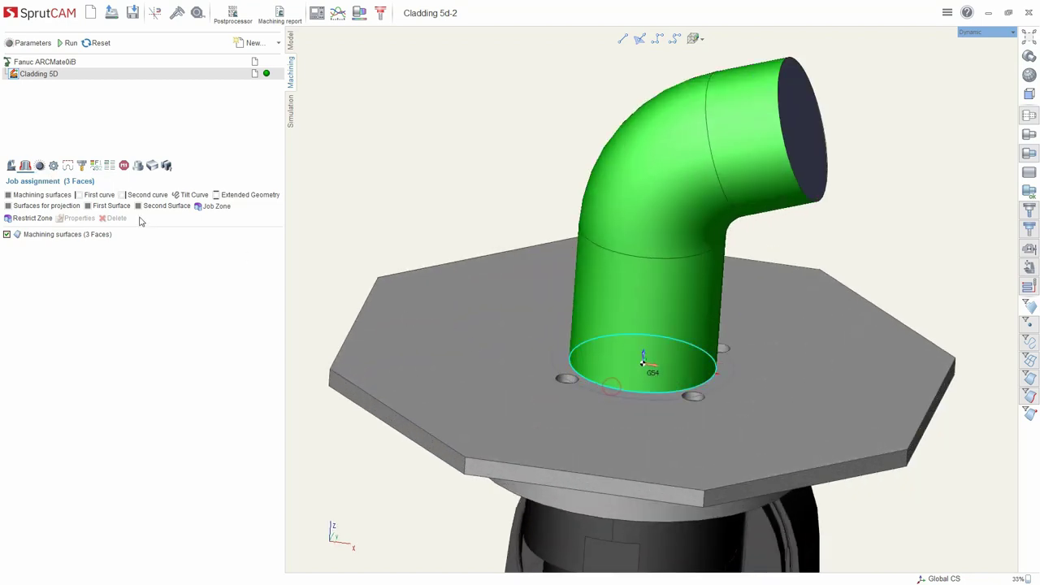
pyautogui.click(99, 195)
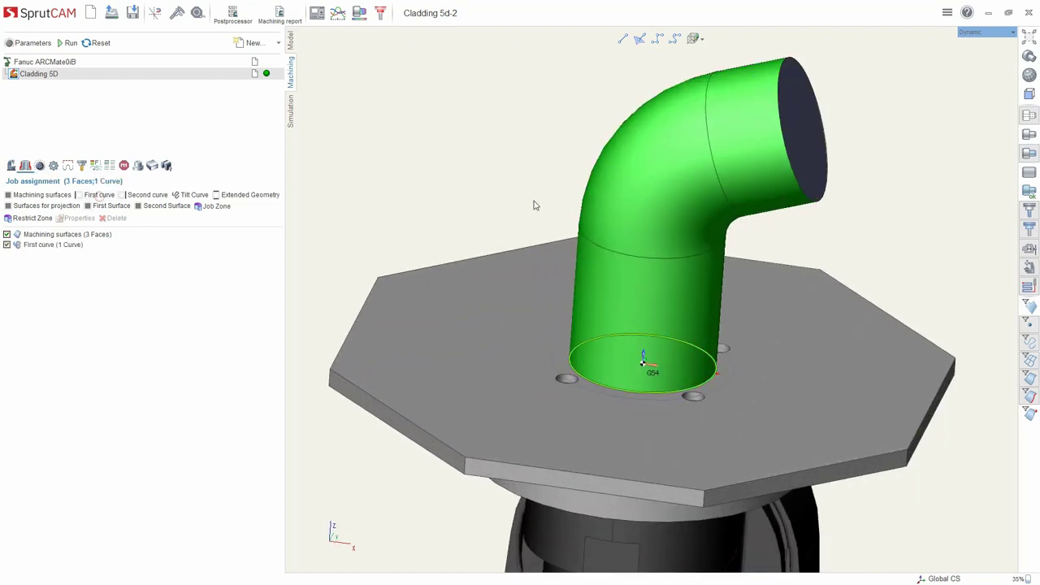
pyautogui.click(147, 195)
# - Enable Rotate E1 and Rotate E2 in the robot axes map of the operation's setup
pyautogui.scroll(-5, 481, 278)
pyautogui.click(12, 165)
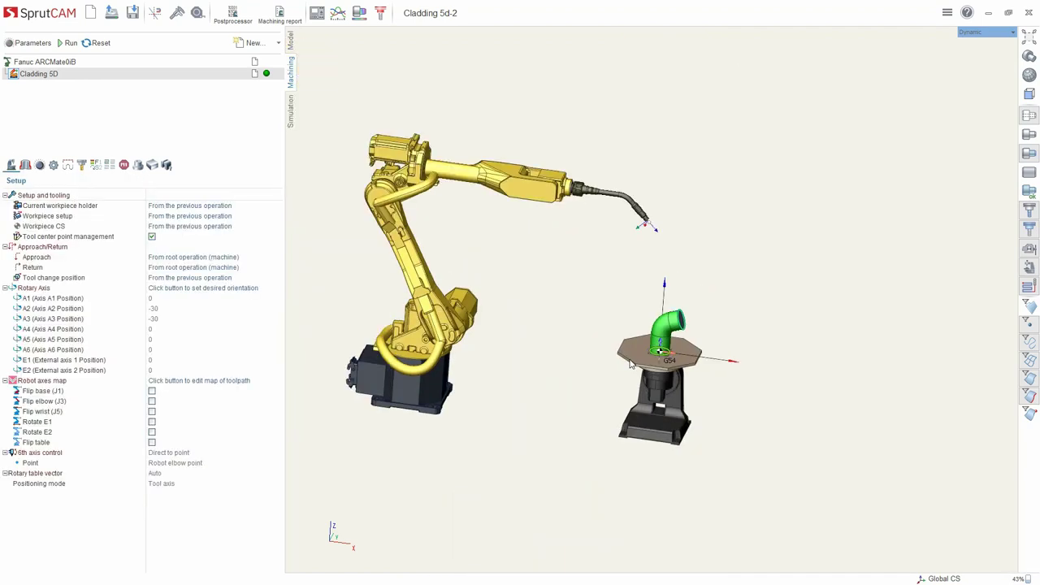
pyautogui.moveTo(613, 365)
pyautogui.mouseDown(button='middle')
pyautogui.moveTo(592, 353)
pyautogui.moveTo(599, 344)
pyautogui.mouseUp(button='middle')
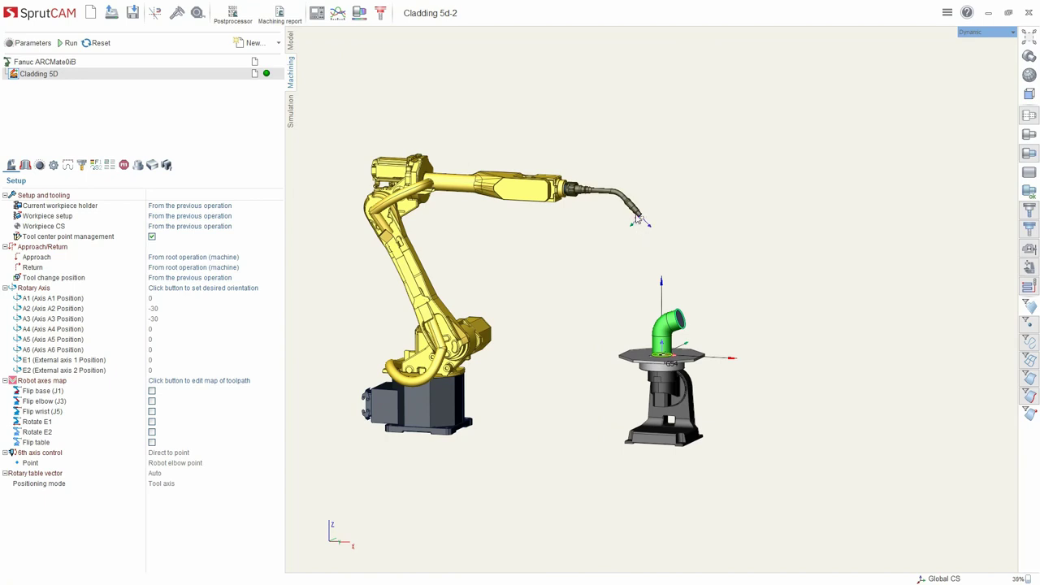
pyautogui.scroll(3, 655, 318)
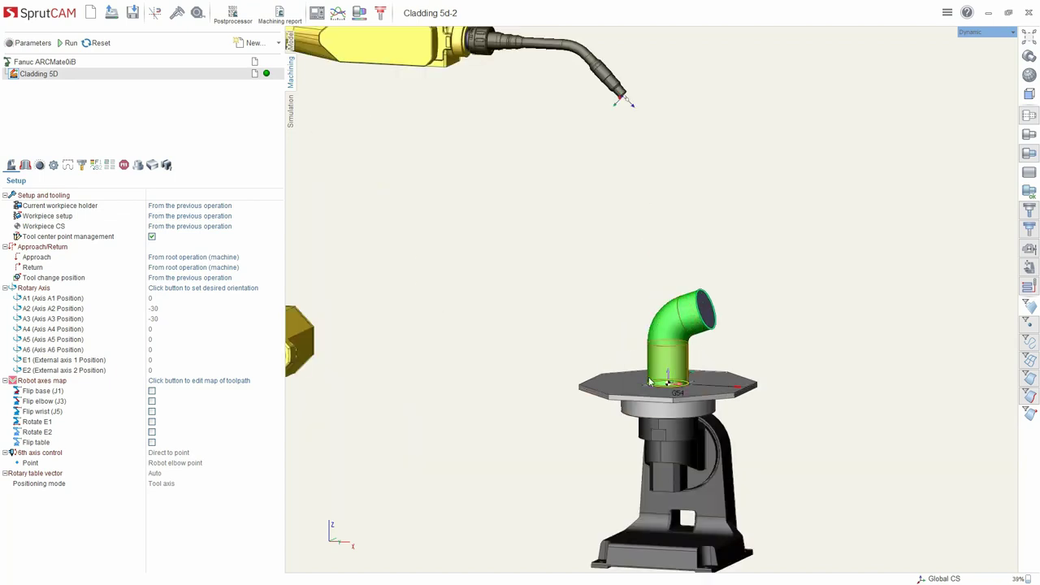
pyautogui.scroll(-3, 650, 390)
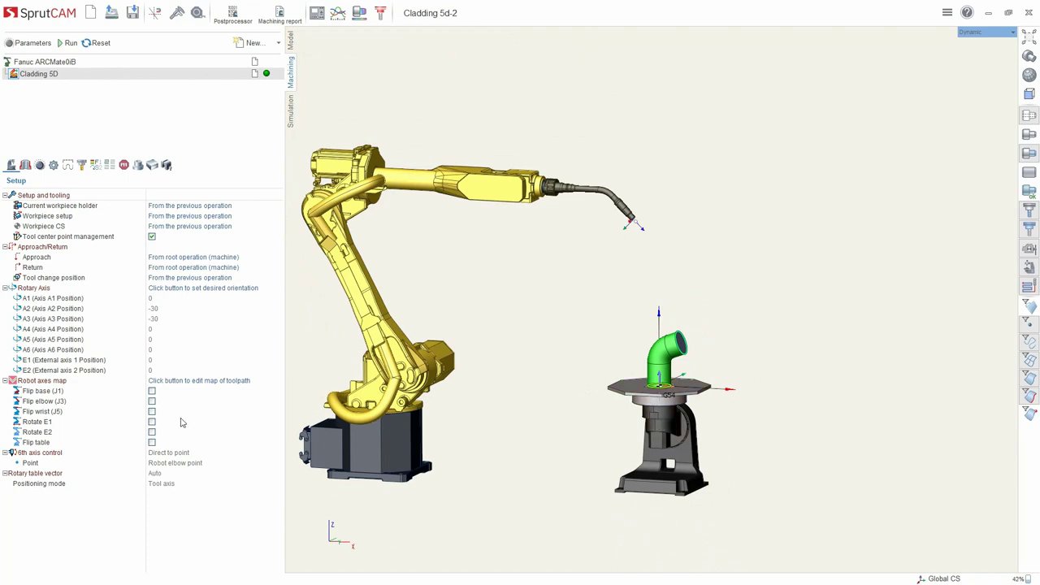
pyautogui.click(98, 421)
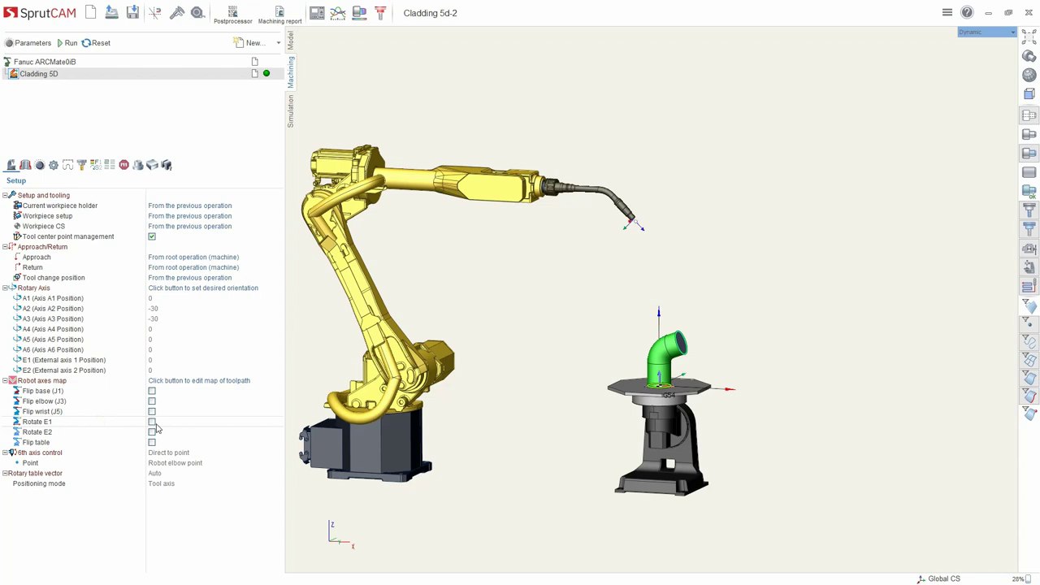
pyautogui.click(151, 421)
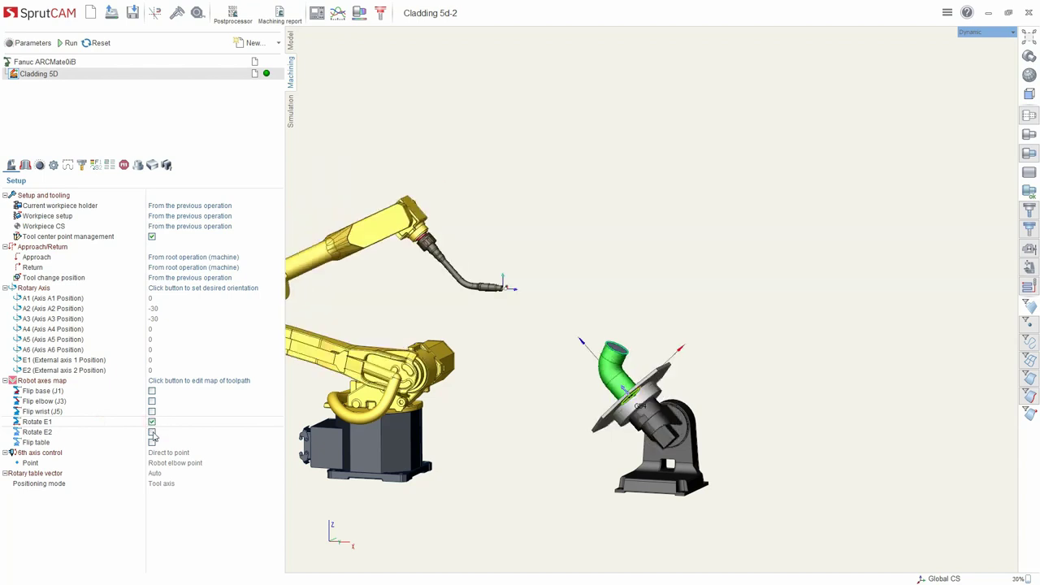
pyautogui.click(152, 433)
# - Set the rotary table vector to +Z
pyautogui.click(163, 484)
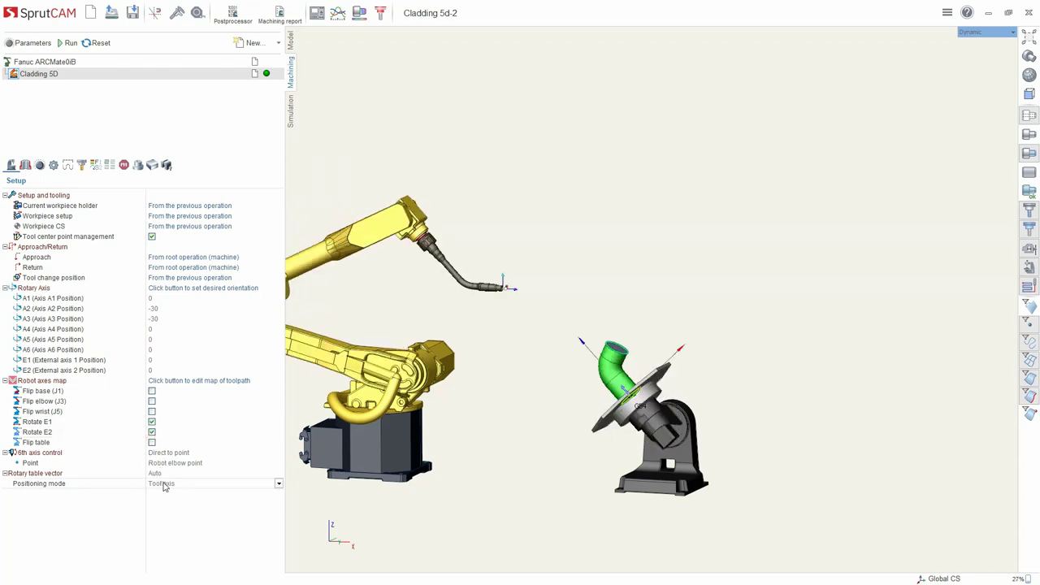
pyautogui.click(166, 475)
pyautogui.click(161, 474)
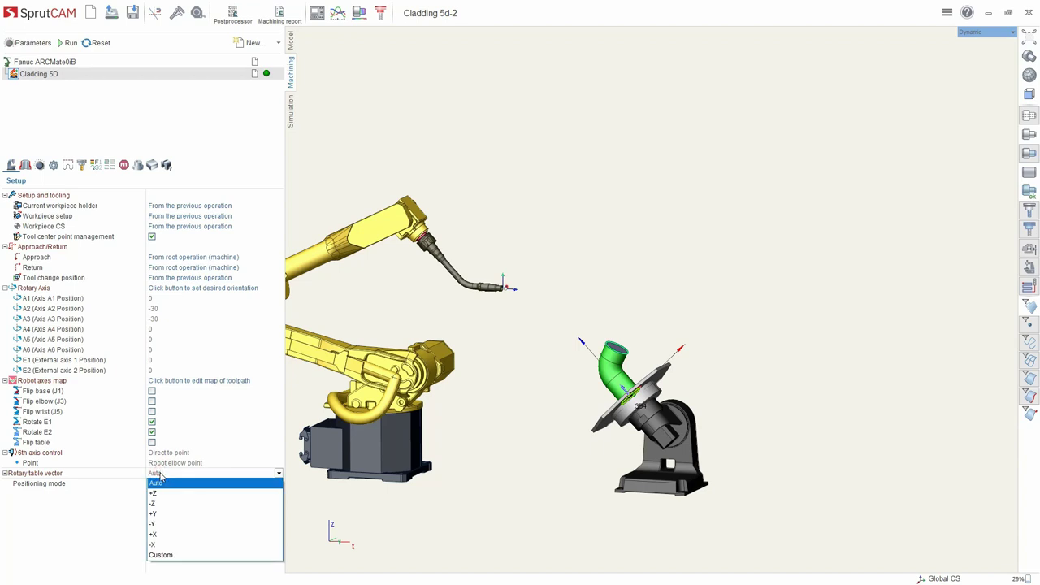
pyautogui.click(162, 494)
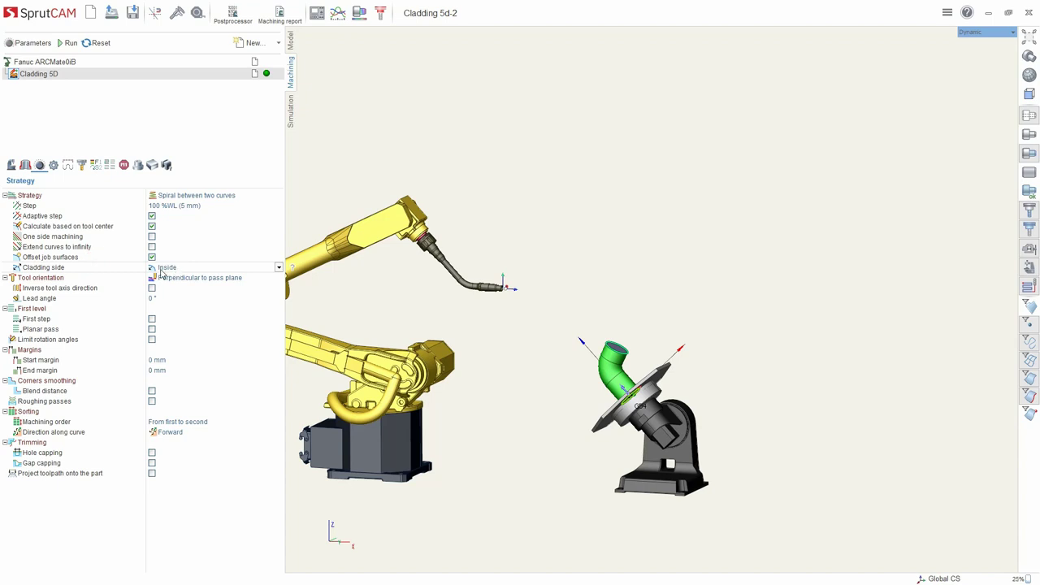
# - Calculate the cladding toolpath and run its machining simulation, adjusting the movement speed during playback
pyautogui.click(70, 43)
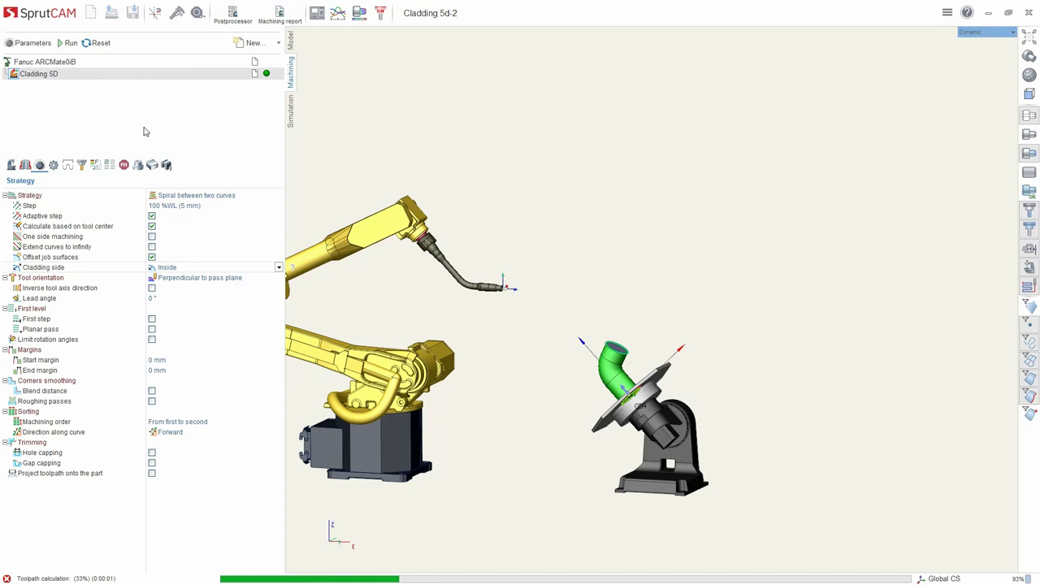
pyautogui.click(290, 114)
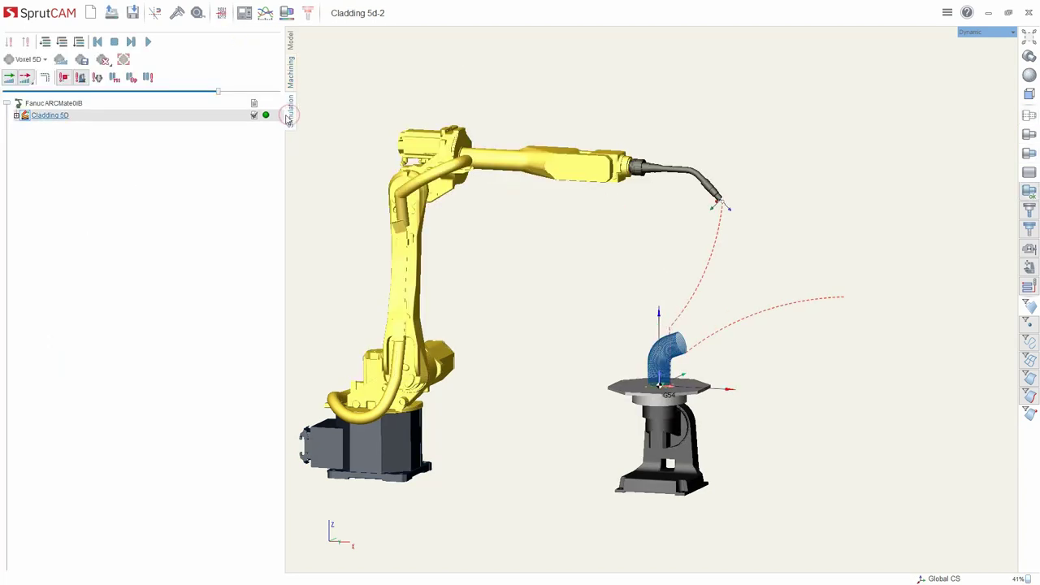
pyautogui.click(148, 42)
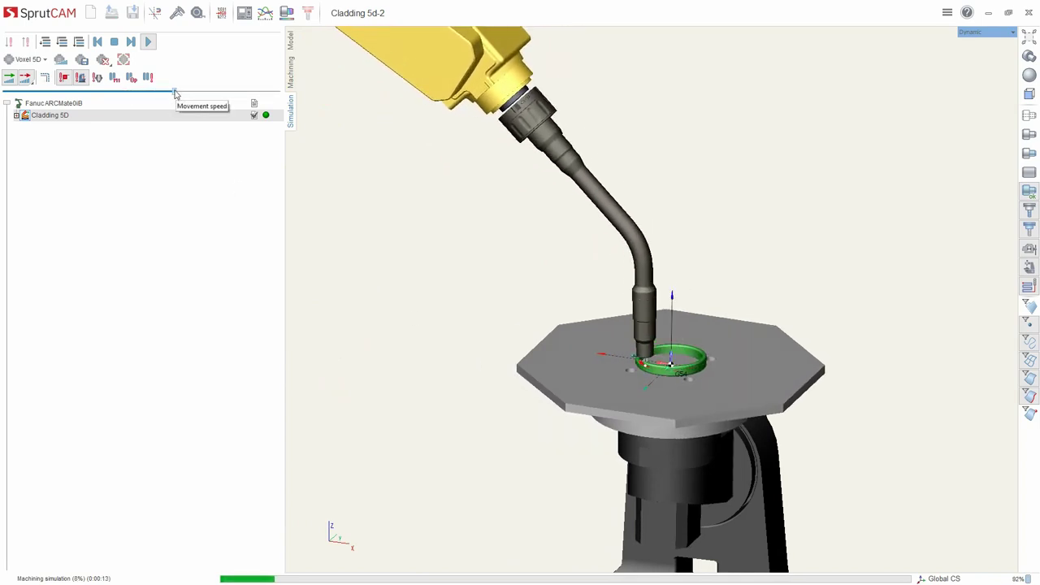
pyautogui.moveTo(177, 92); pyautogui.dragTo(226, 95)
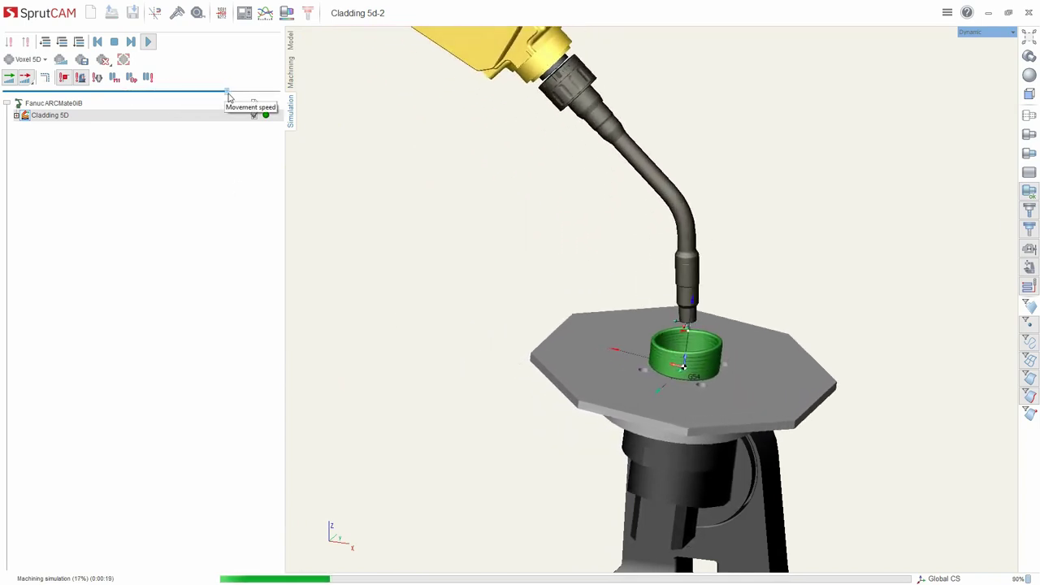
pyautogui.scroll(-5, 520, 234)
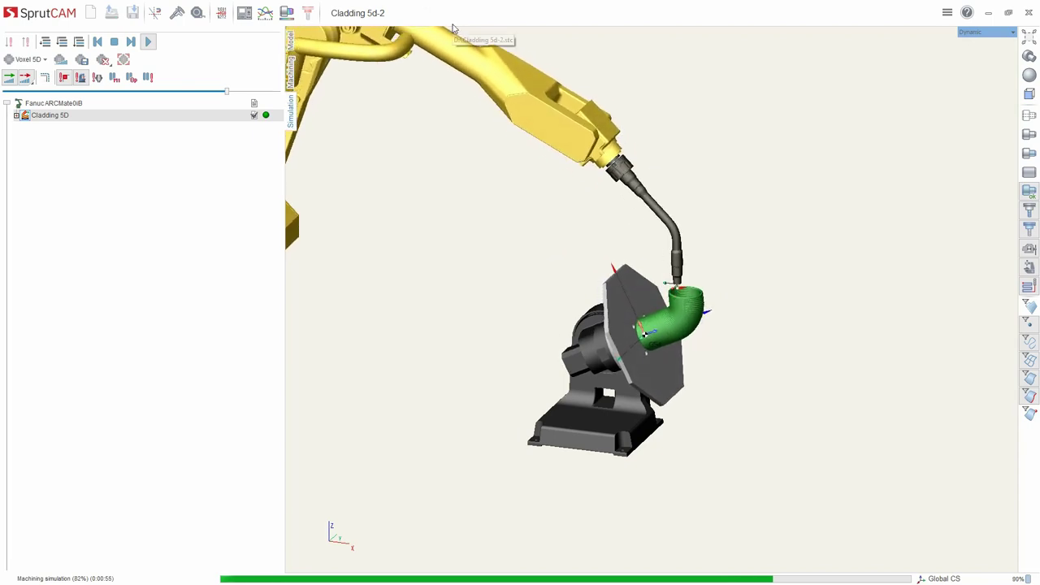
pyautogui.click(204, 91)
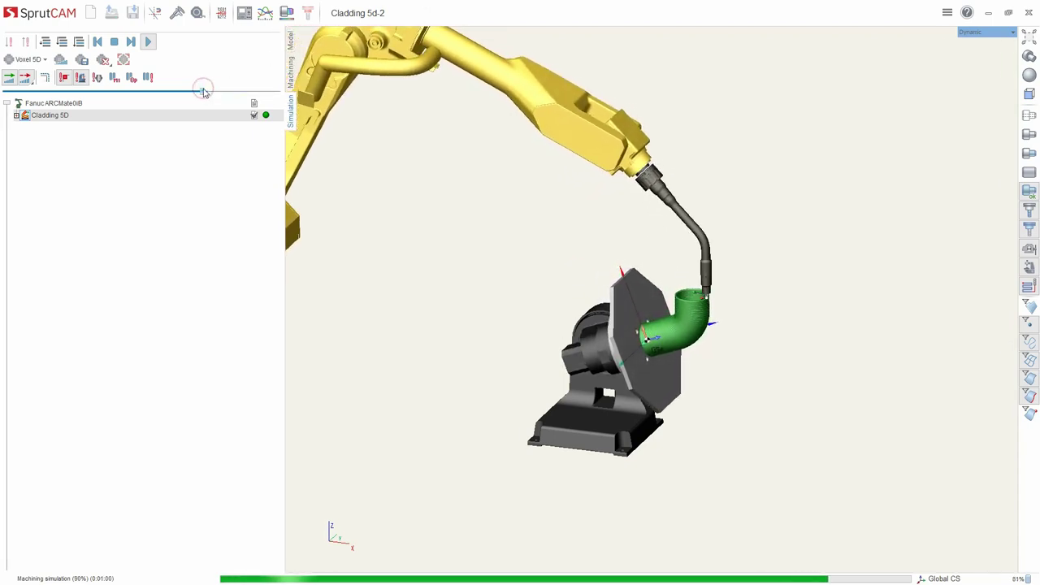
# - Examine the simulated cladding layers on the bent pipe and the tilted rotary table from several angles
pyautogui.scroll(3, 684, 334)
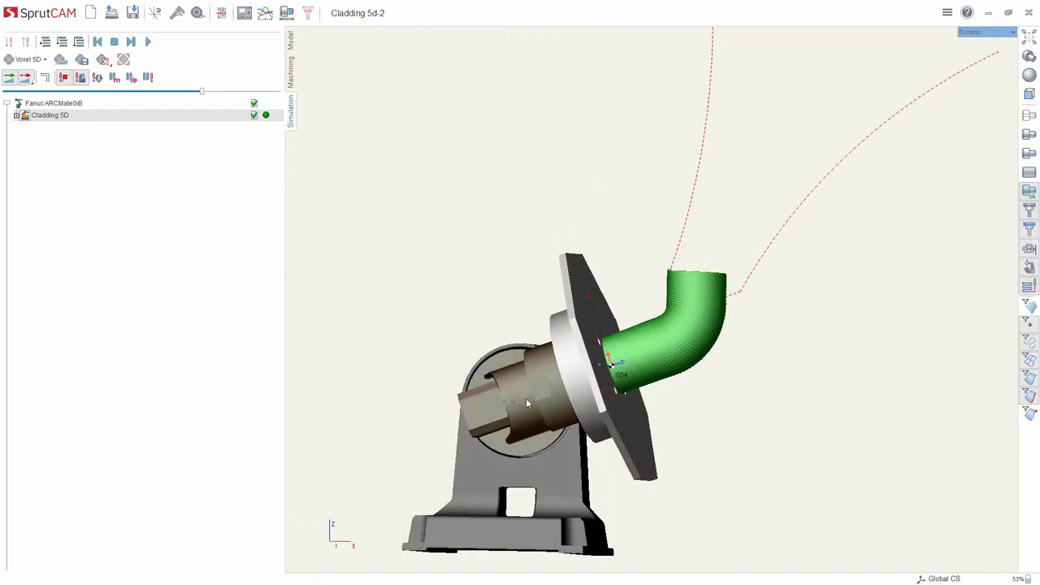
pyautogui.scroll(-3, 546, 394)
pyautogui.moveTo(578, 388); pyautogui.dragTo(569, 403, button='middle')
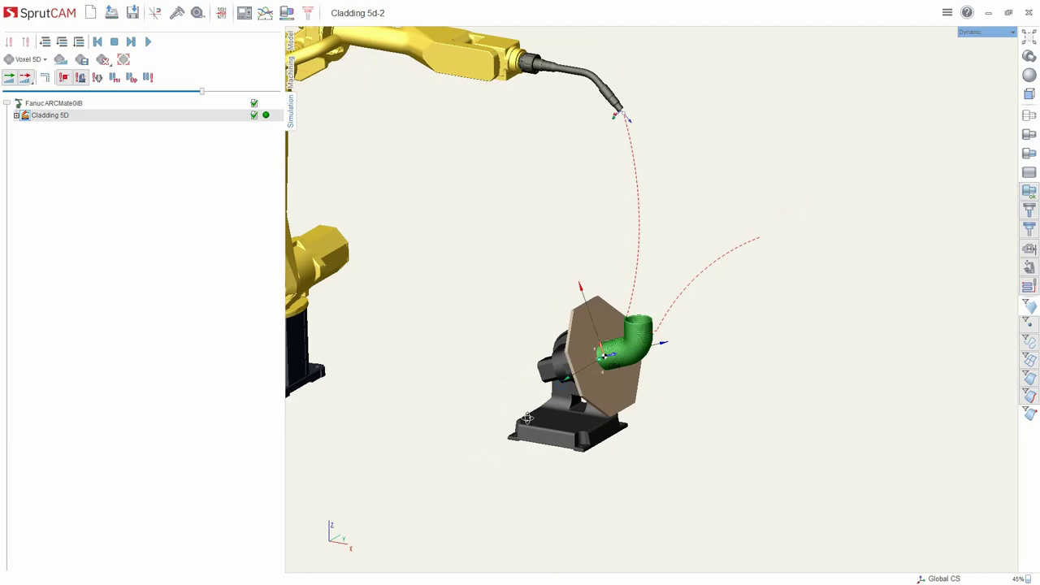
pyautogui.scroll(8, 626, 349)
pyautogui.moveTo(628, 350); pyautogui.dragTo(647, 351, button='middle')
pyautogui.moveTo(647, 352)
pyautogui.mouseDown(button='right')
pyautogui.moveTo(448, 332)
pyautogui.moveTo(645, 332)
pyautogui.mouseUp(button='right')
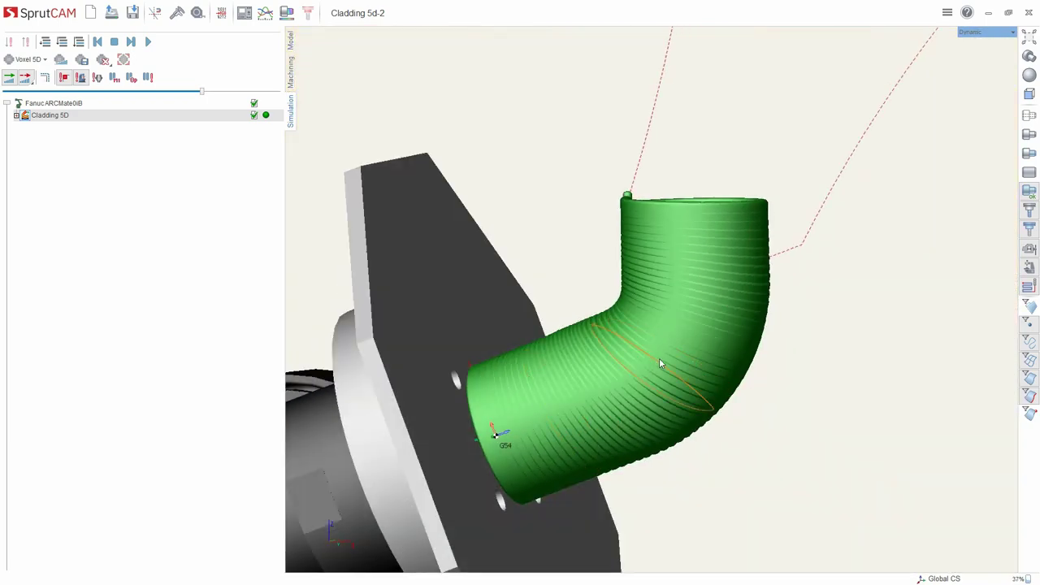
pyautogui.scroll(-5, 605, 396)
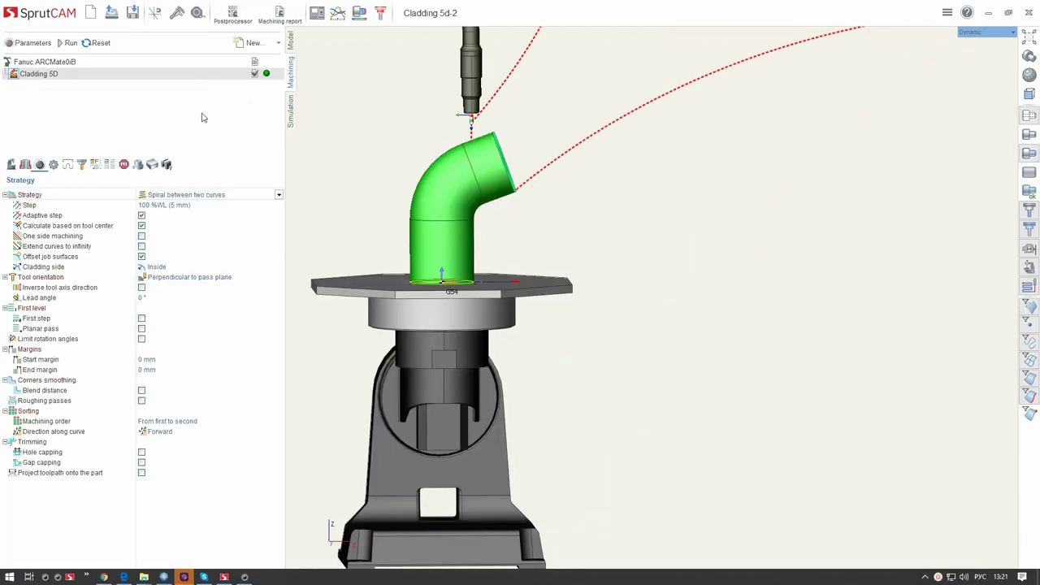
# - Duplicate the Cladding 5D operation by copying and pasting it under the robot
pyautogui.rightClick(35, 75)
pyautogui.click(54, 100)
pyautogui.rightClick(50, 73)
pyautogui.click(73, 116)
# - Set the strategy of the copied cladding operation to Parallel to Curve
pyautogui.click(40, 86)
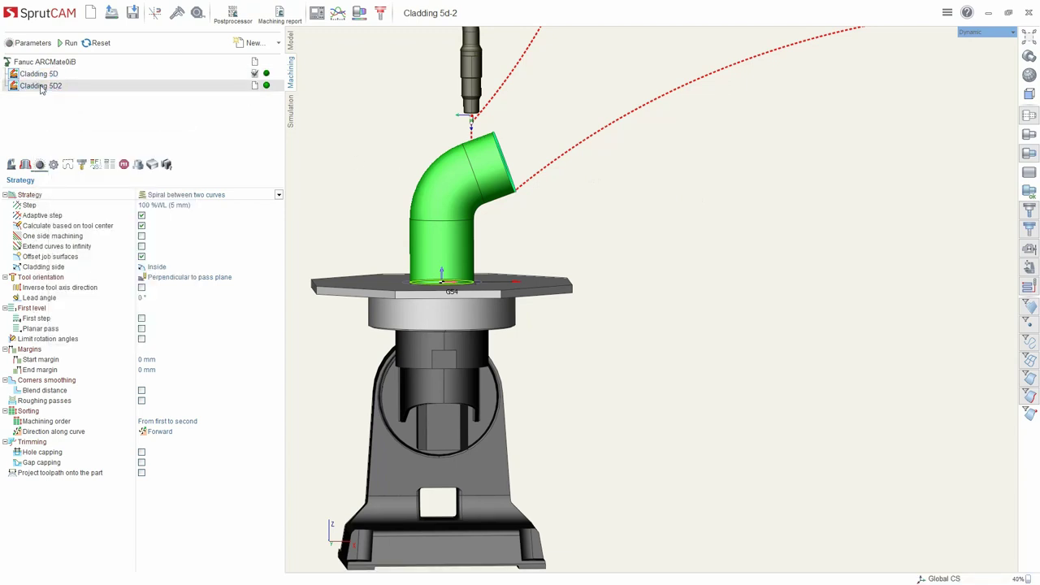
pyautogui.click(164, 197)
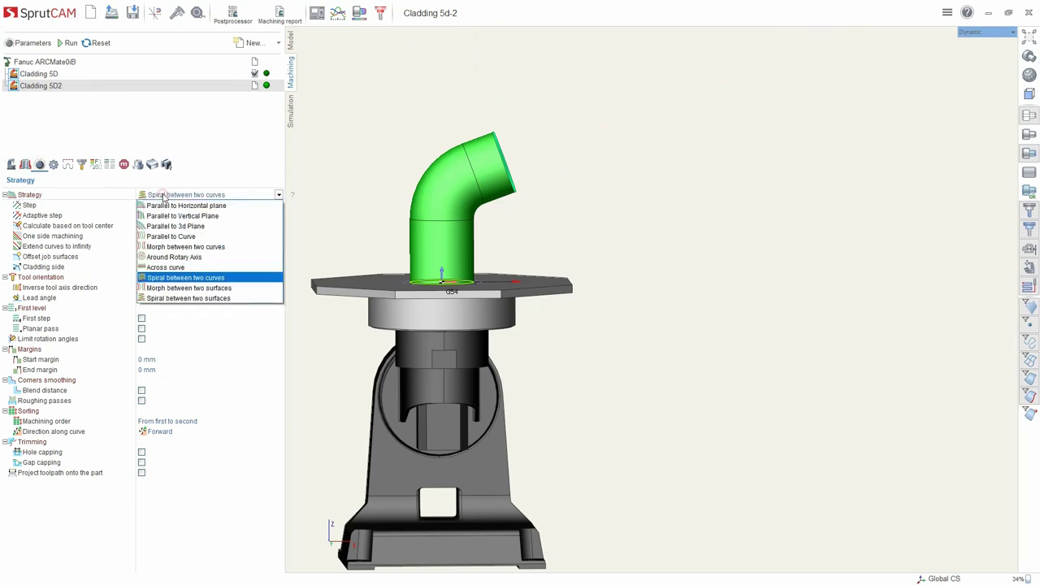
pyautogui.click(177, 239)
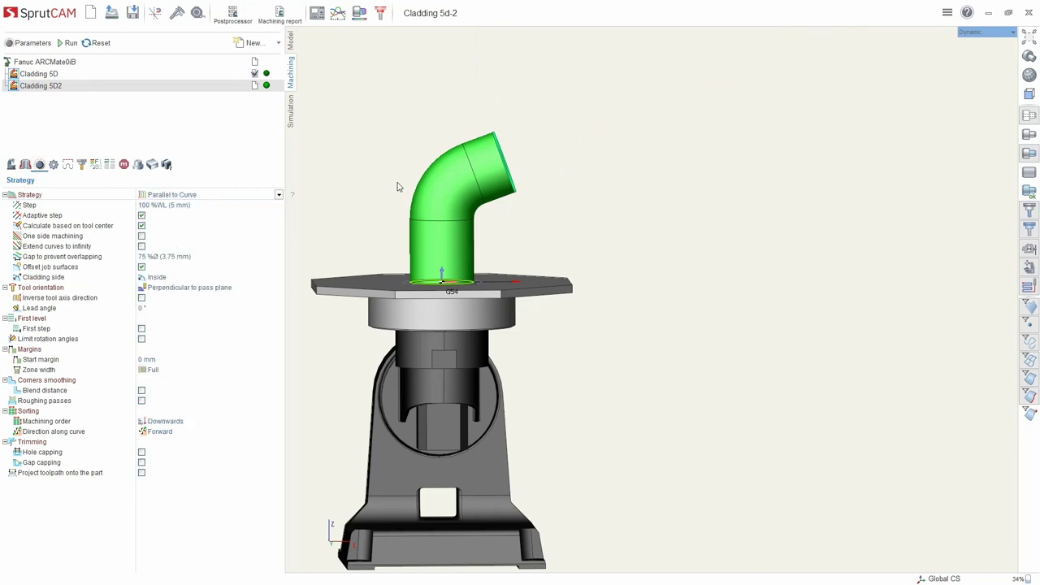
# - Replace the first and second curves in the copied operation's job assignment with the spline on the pipe's outer bend
pyautogui.moveTo(399, 187); pyautogui.dragTo(369, 152, button='middle')
pyautogui.scroll(4, 437, 183)
pyautogui.click(383, 157)
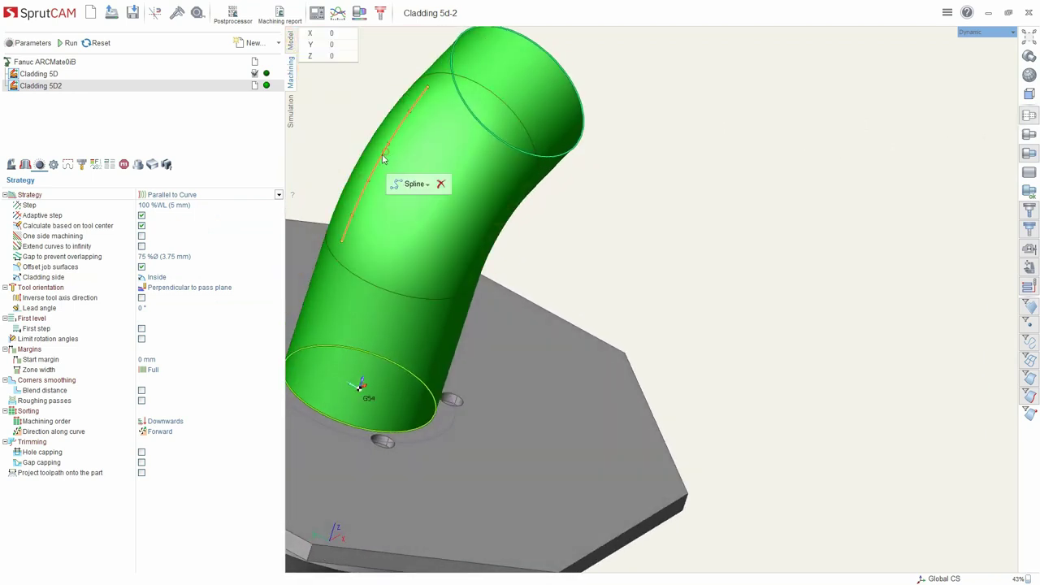
pyautogui.click(25, 164)
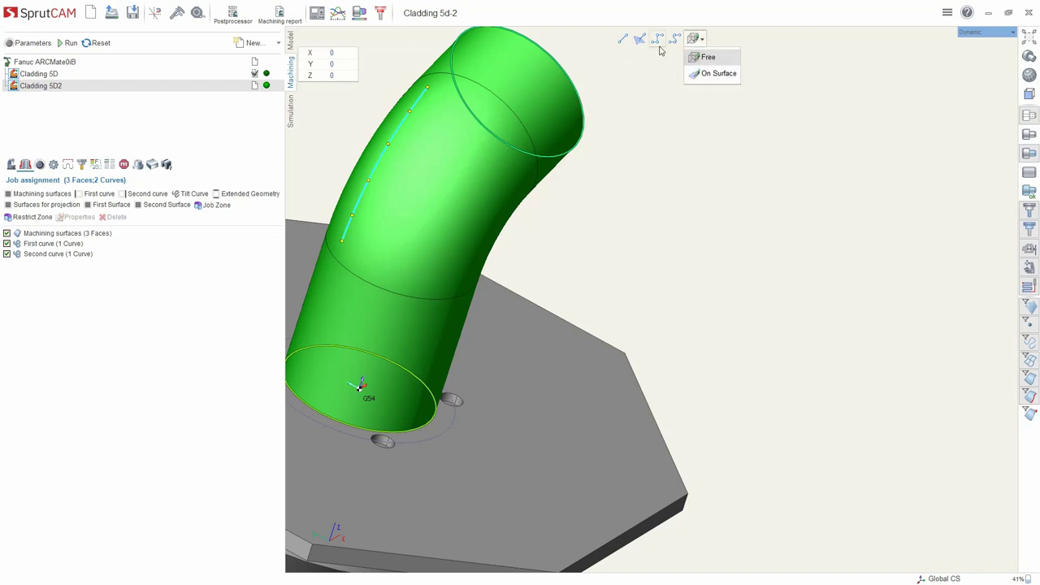
pyautogui.moveTo(681, 134); pyautogui.dragTo(656, 145, button='middle')
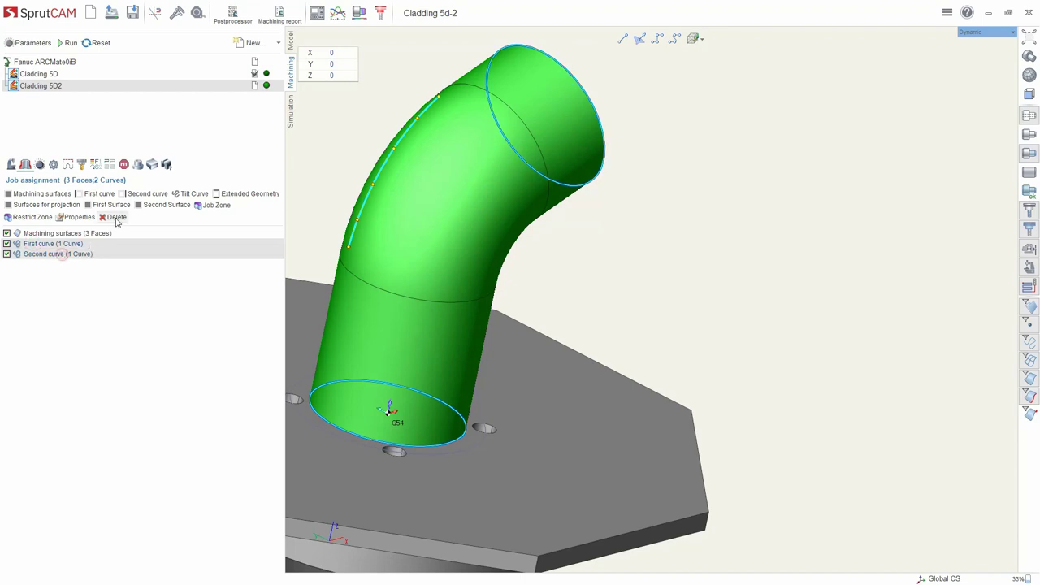
pyautogui.click(115, 217)
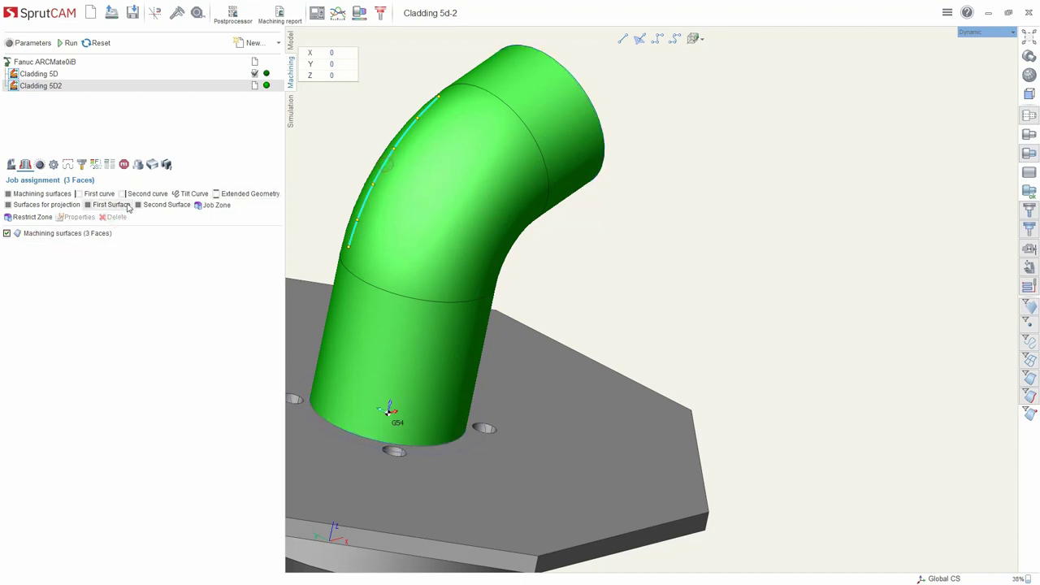
pyautogui.click(389, 168)
# - Set the copied operation's cladding side to Outside and its tool orientation to Normal to surface
pyautogui.click(39, 164)
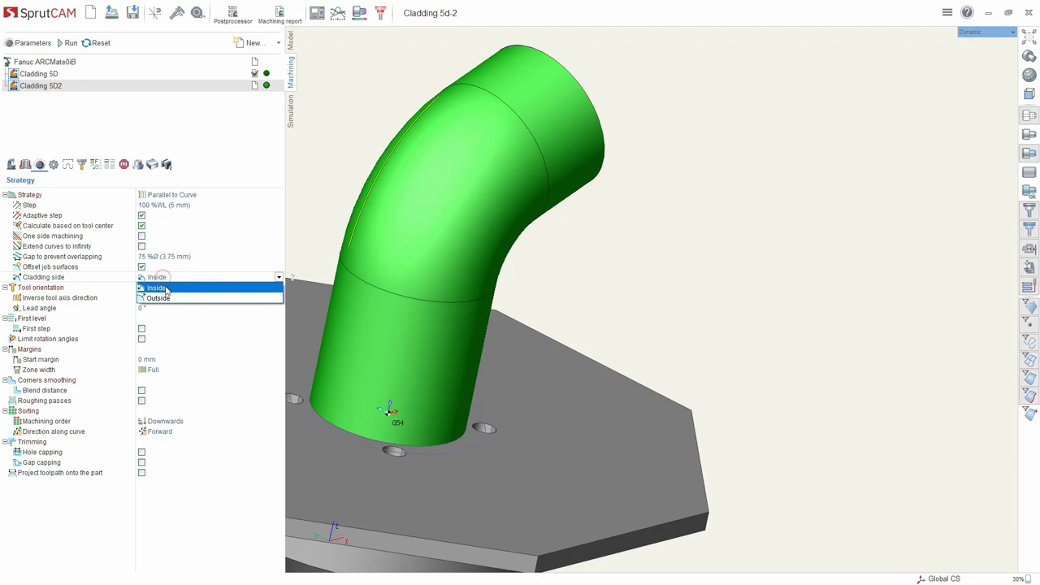
pyautogui.click(158, 298)
pyautogui.click(158, 287)
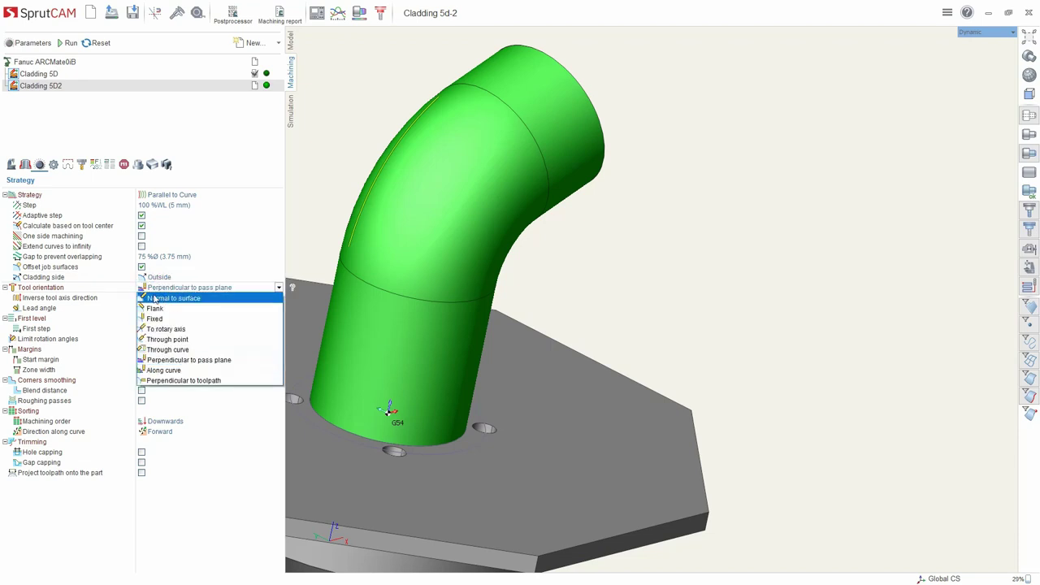
pyautogui.click(186, 299)
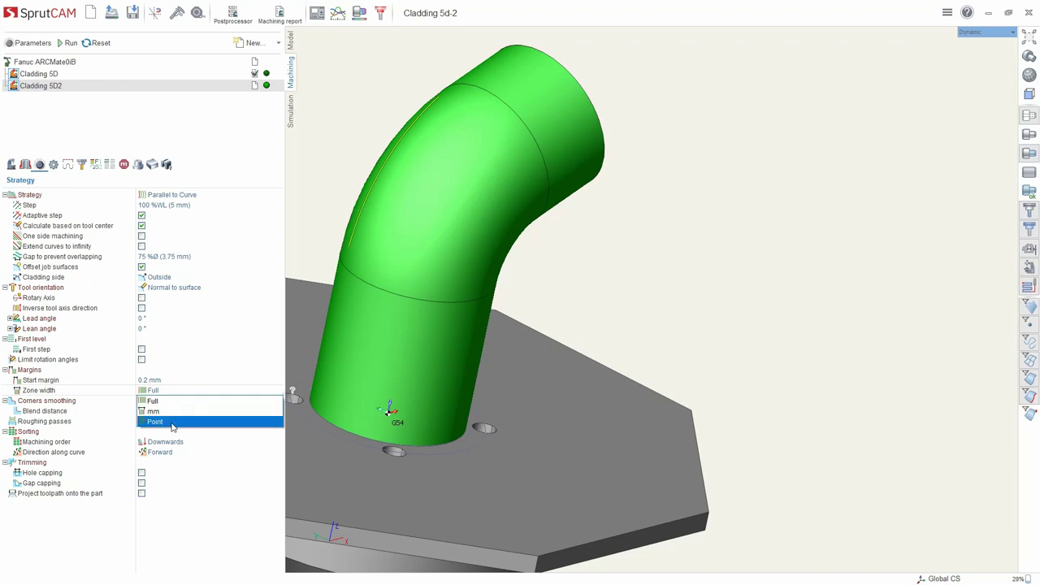
# - Limit the zone width with a point on the bend surface, using one side machining Right and direction along curve Both
pyautogui.moveTo(429, 240); pyautogui.dragTo(509, 333, button='middle')
pyautogui.moveTo(492, 267); pyautogui.dragTo(512, 293, button='right')
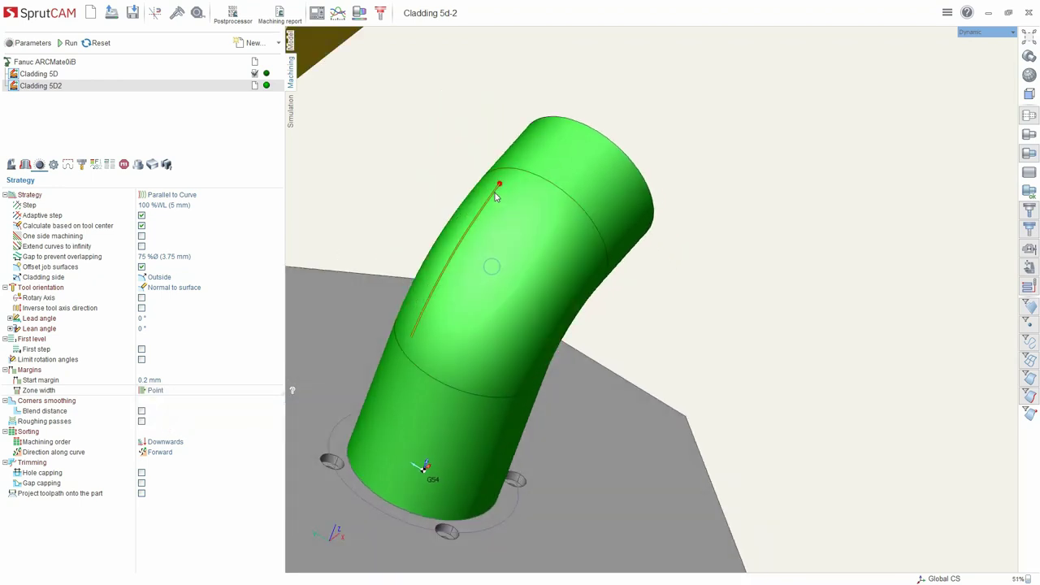
pyautogui.click(491, 283)
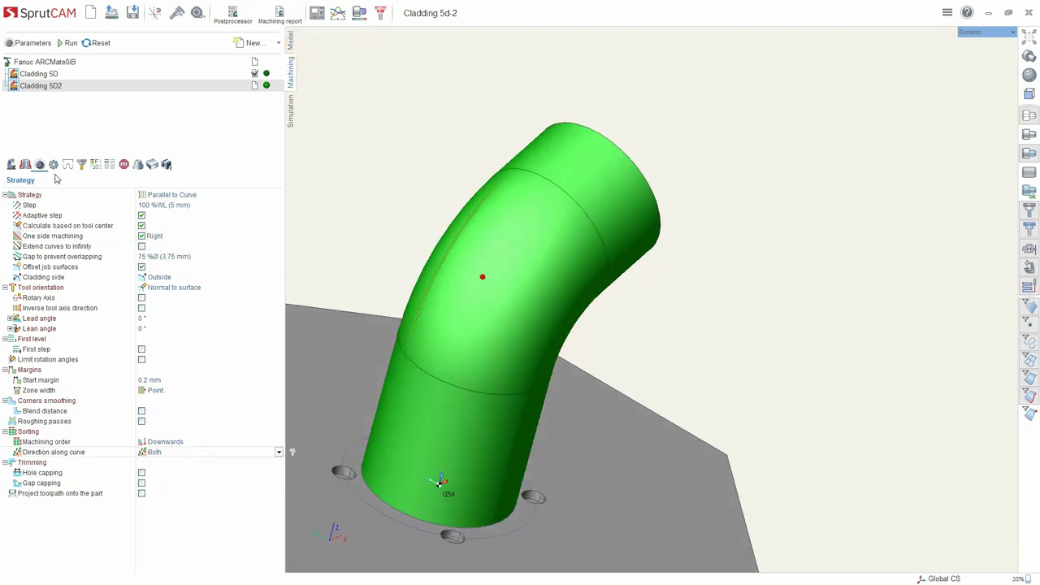
# - Calculate the Parallel to Curve cladding toolpath and start its machining simulation
pyautogui.click(69, 42)
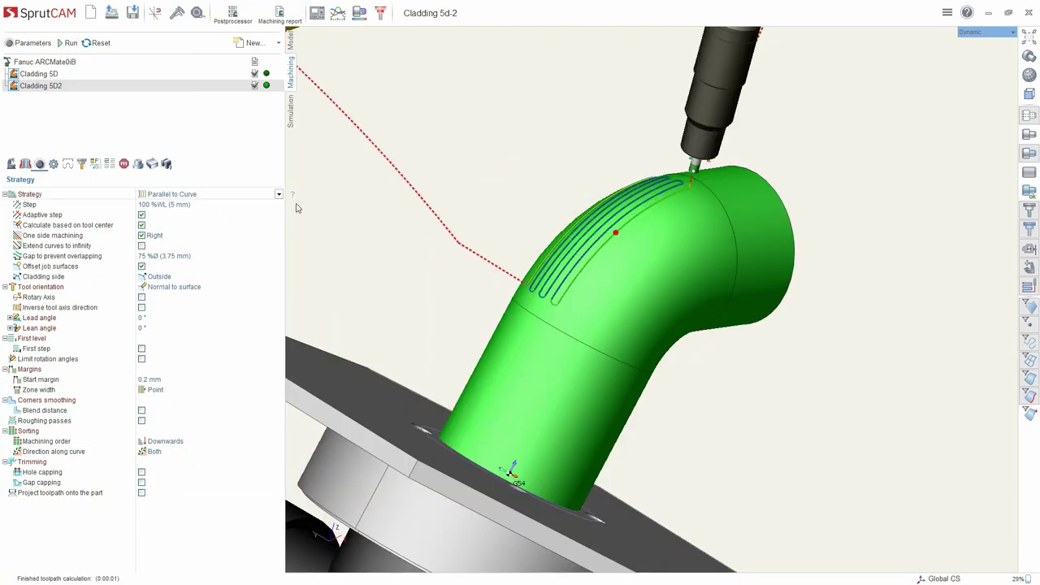
pyautogui.click(291, 114)
pyautogui.click(62, 43)
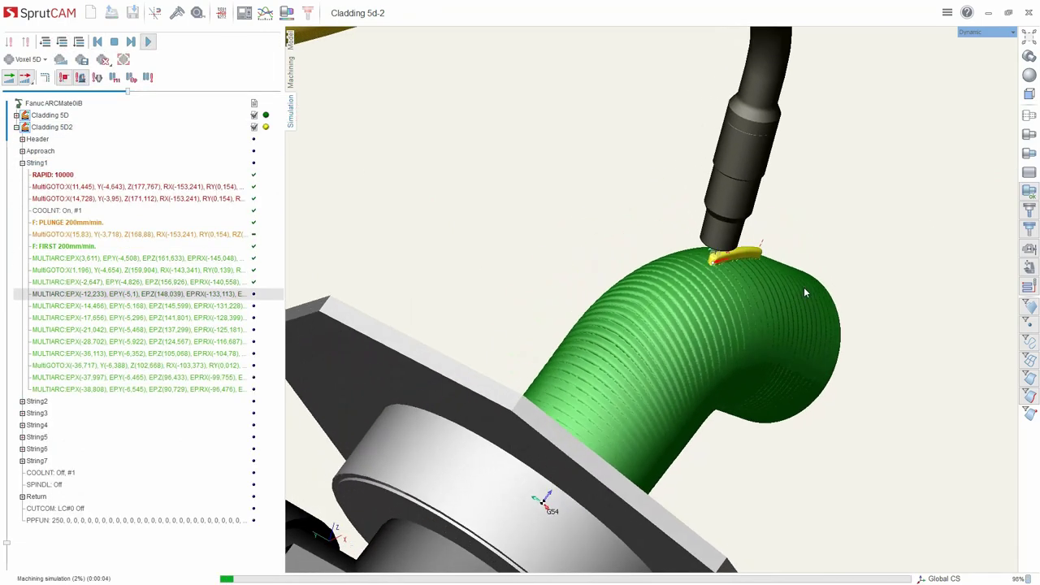
# - Examine the simulated cladding strings on the bend from several angles, raising the simulation speed to finish the run
pyautogui.scroll(-4, 608, 307)
pyautogui.moveTo(607, 307); pyautogui.dragTo(508, 316, button='middle')
pyautogui.scroll(5, 629, 301)
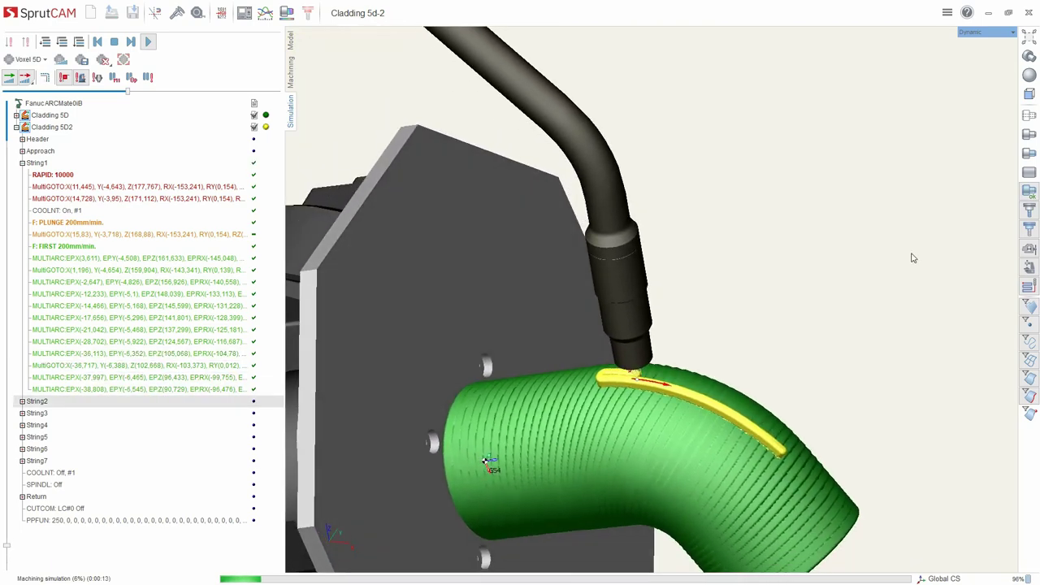
pyautogui.scroll(-6, 914, 257)
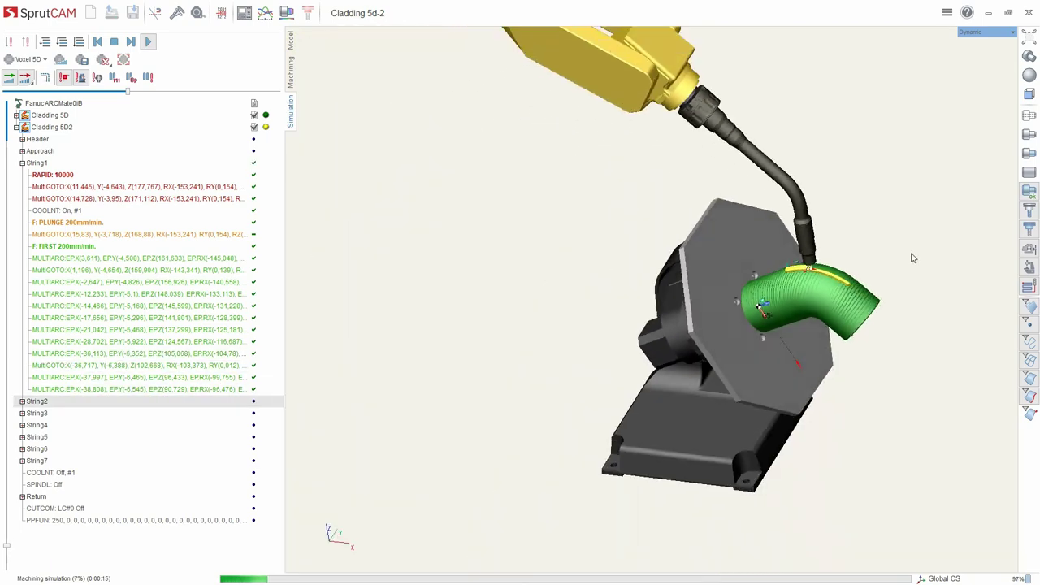
pyautogui.scroll(3, 912, 257)
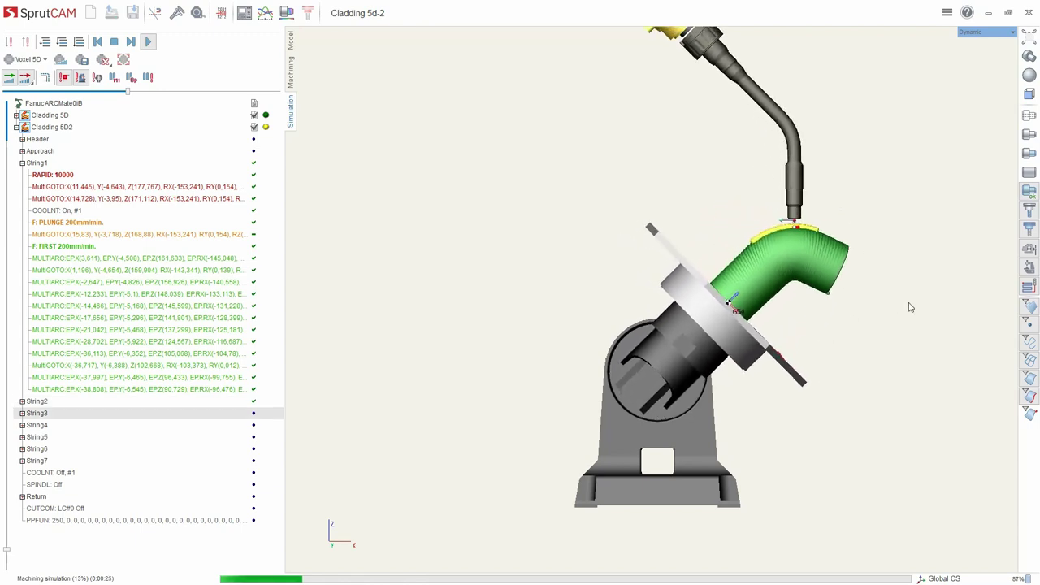
pyautogui.moveTo(881, 309); pyautogui.dragTo(837, 346, button='middle')
pyautogui.scroll(4, 836, 301)
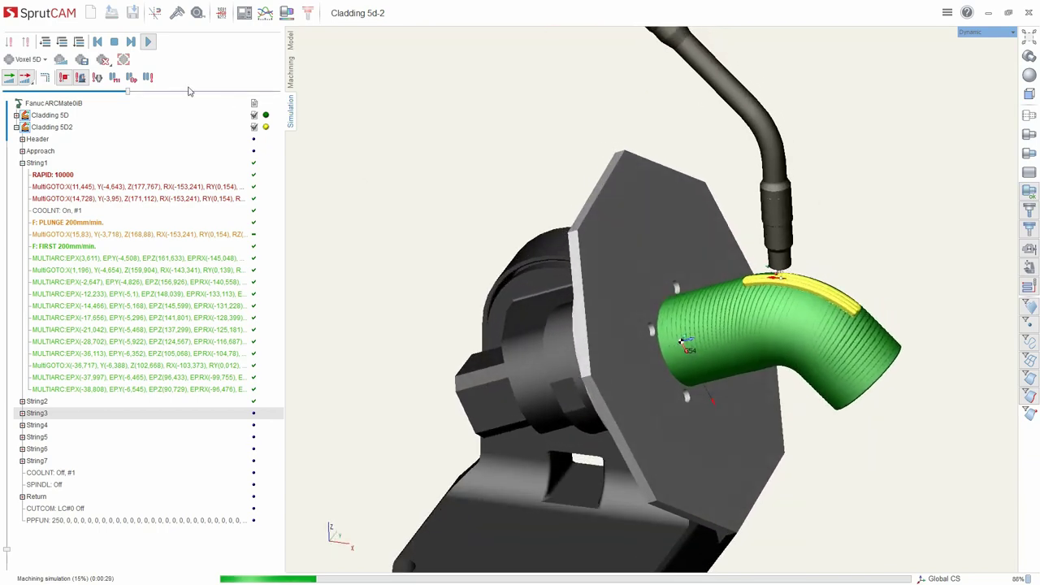
pyautogui.moveTo(126, 91); pyautogui.dragTo(180, 95)
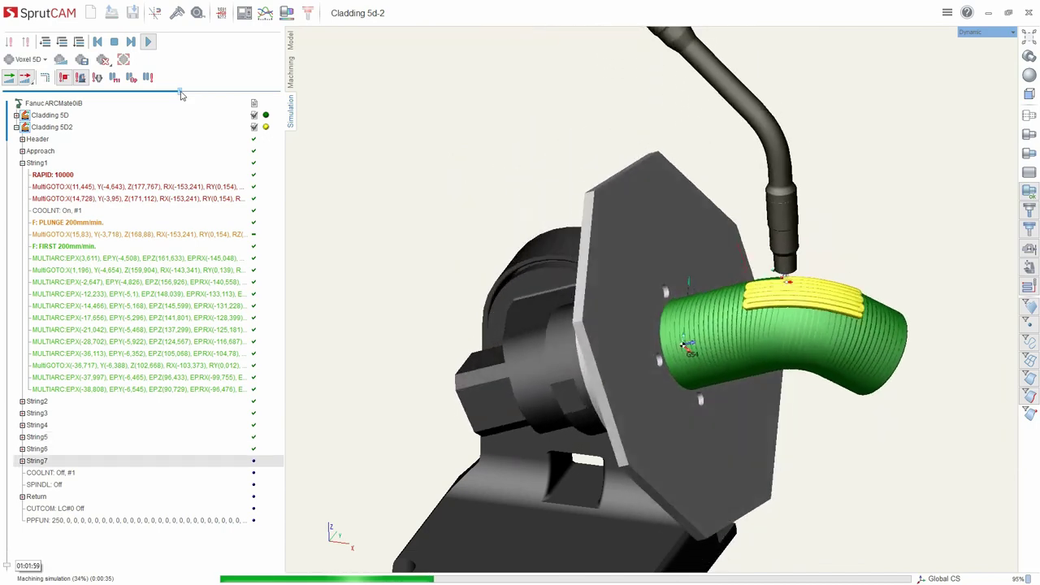
pyautogui.scroll(5, 876, 388)
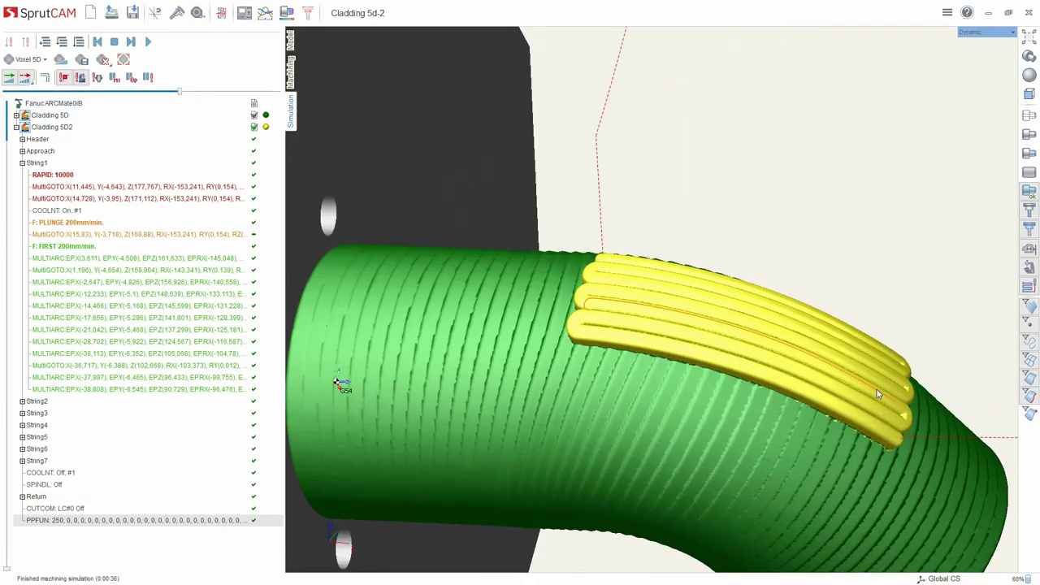
pyautogui.moveTo(877, 389); pyautogui.dragTo(822, 383, button='middle')
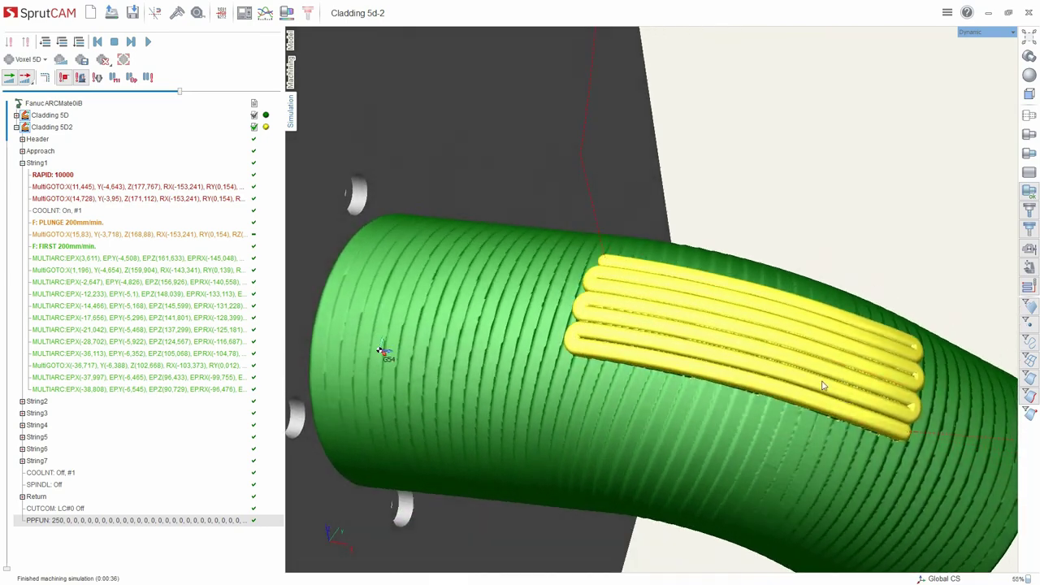
# - Enable roughing passes by surface normal in the Cladding 5D2 strategy with a count of 2, sorted by Levels
pyautogui.click(290, 77)
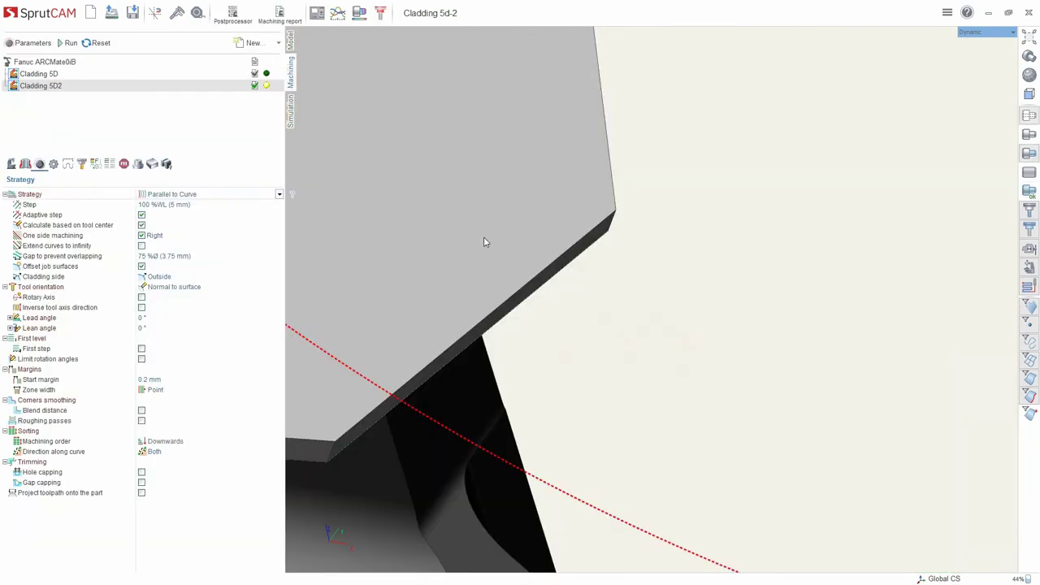
pyautogui.scroll(-5, 484, 242)
pyautogui.scroll(5, 485, 187)
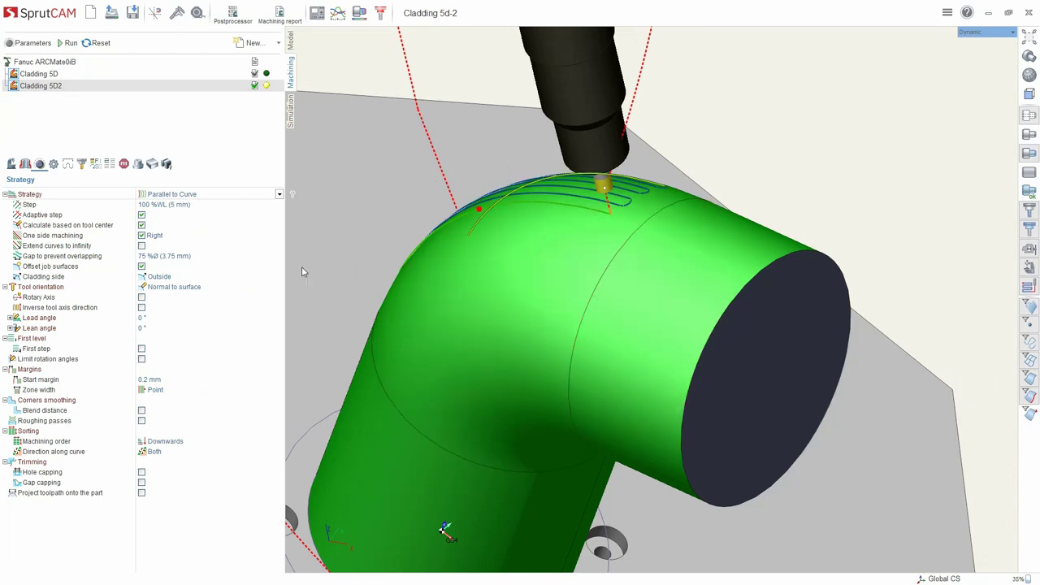
pyautogui.click(142, 421)
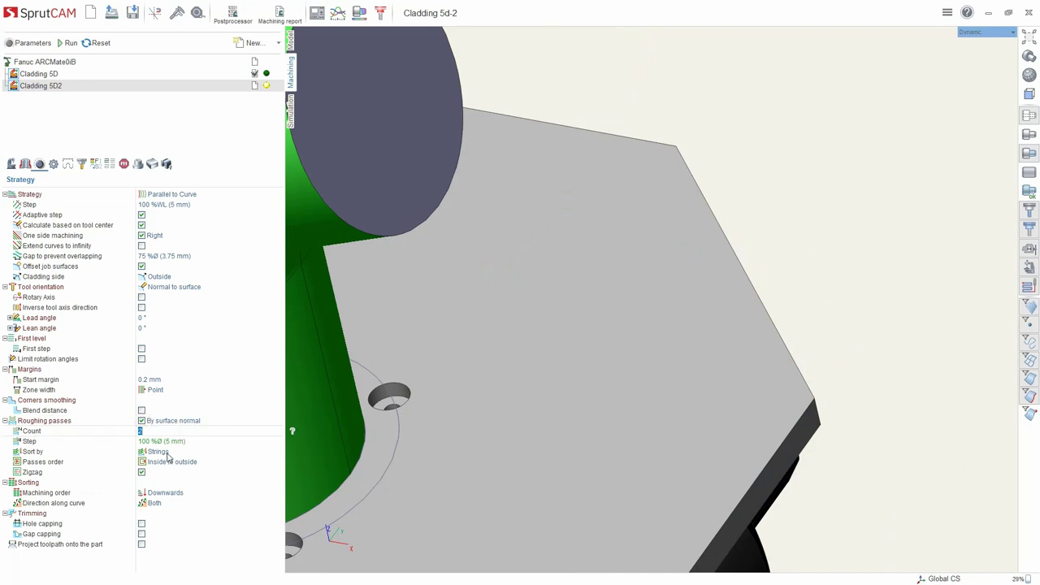
pyautogui.click(167, 454)
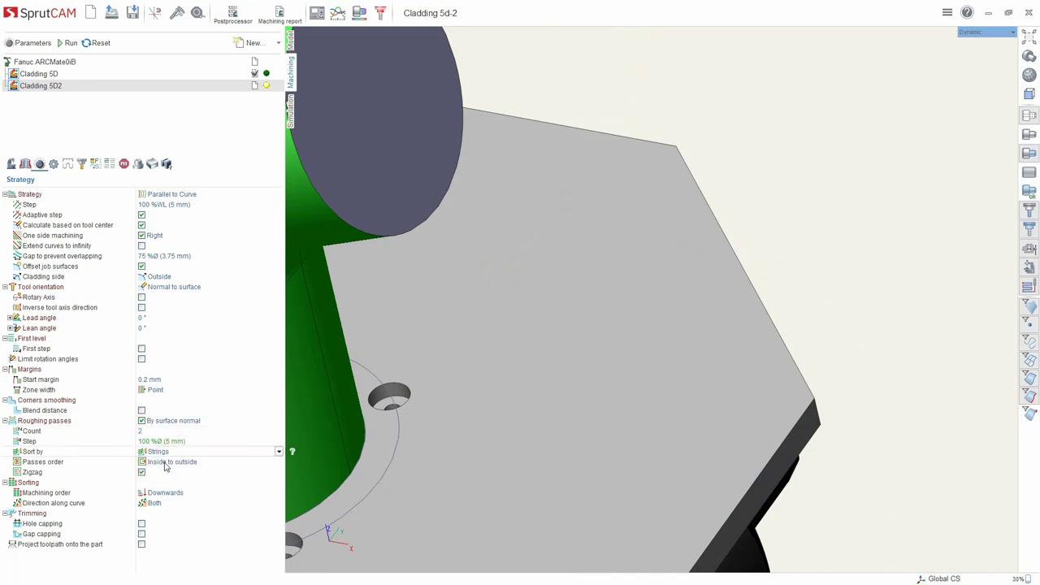
# - Recalculate the cladding toolpath with the roughing passes and start its machining simulation
pyautogui.click(70, 42)
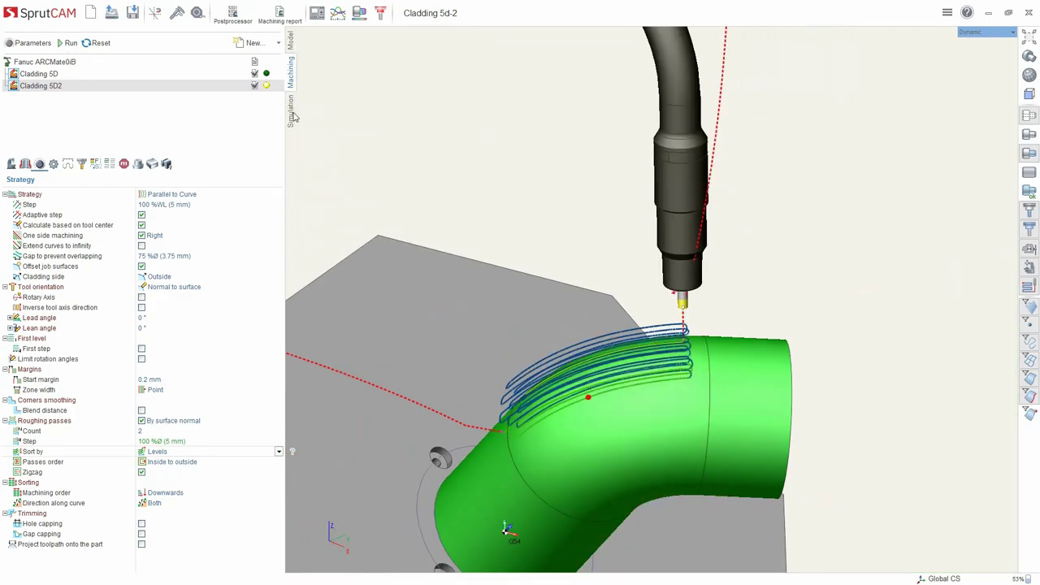
pyautogui.click(291, 114)
pyautogui.click(70, 44)
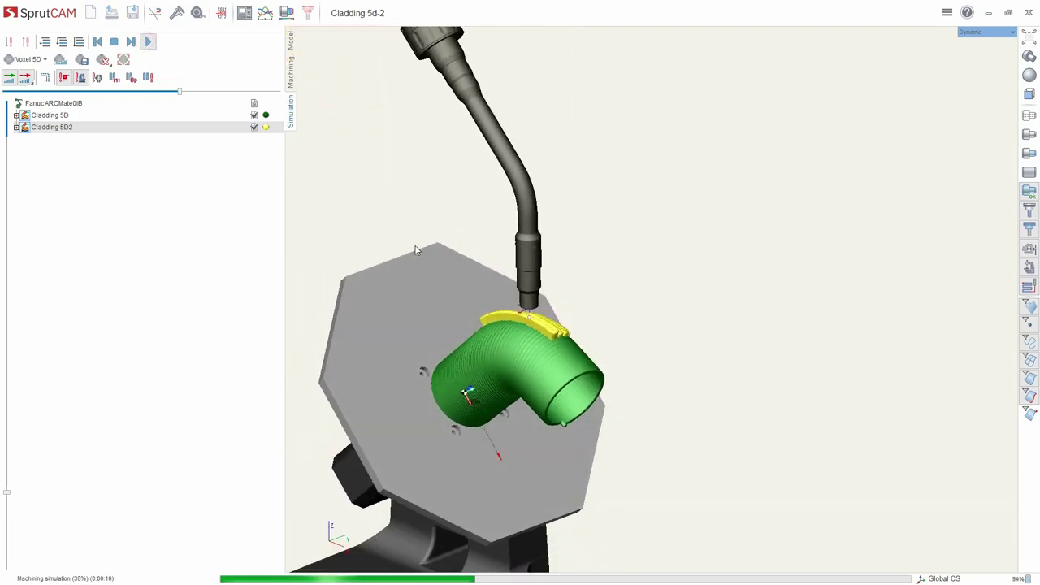
# - Adjust the simulation speed and examine the layered cladding beads on the bend up close and from the pipe's open end
pyautogui.click(170, 93)
pyautogui.scroll(6, 497, 400)
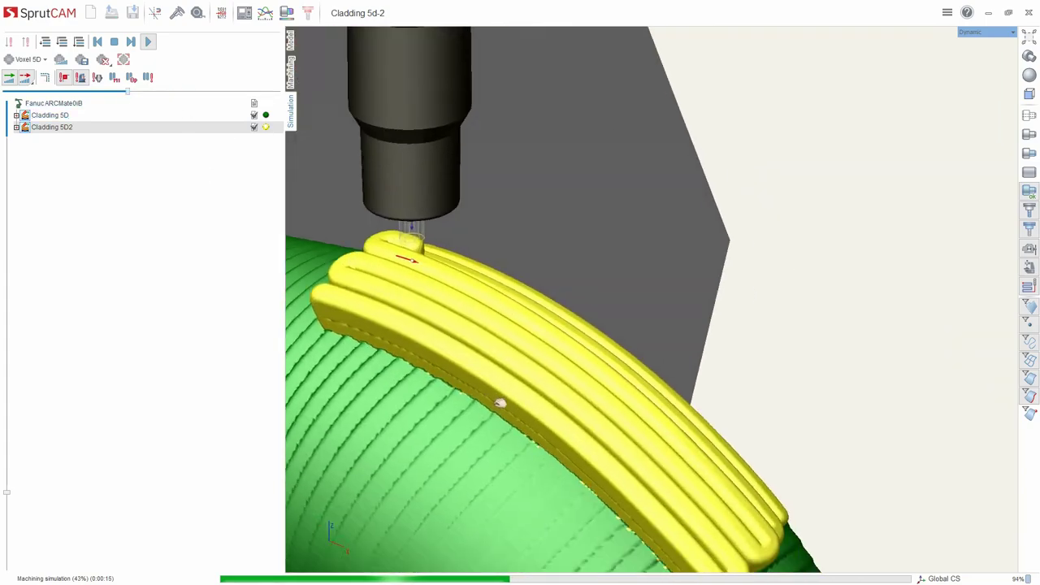
pyautogui.moveTo(499, 402); pyautogui.dragTo(383, 474, button='middle')
pyautogui.scroll(-3, 486, 368)
pyautogui.scroll(-2, 404, 400)
pyautogui.scroll(-3, 404, 403)
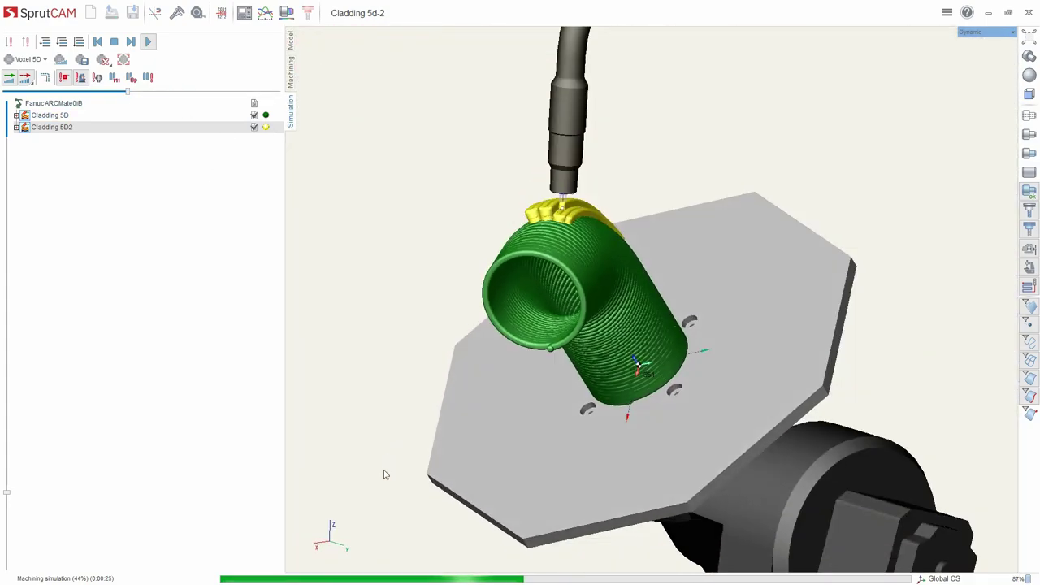
pyautogui.scroll(4, 382, 474)
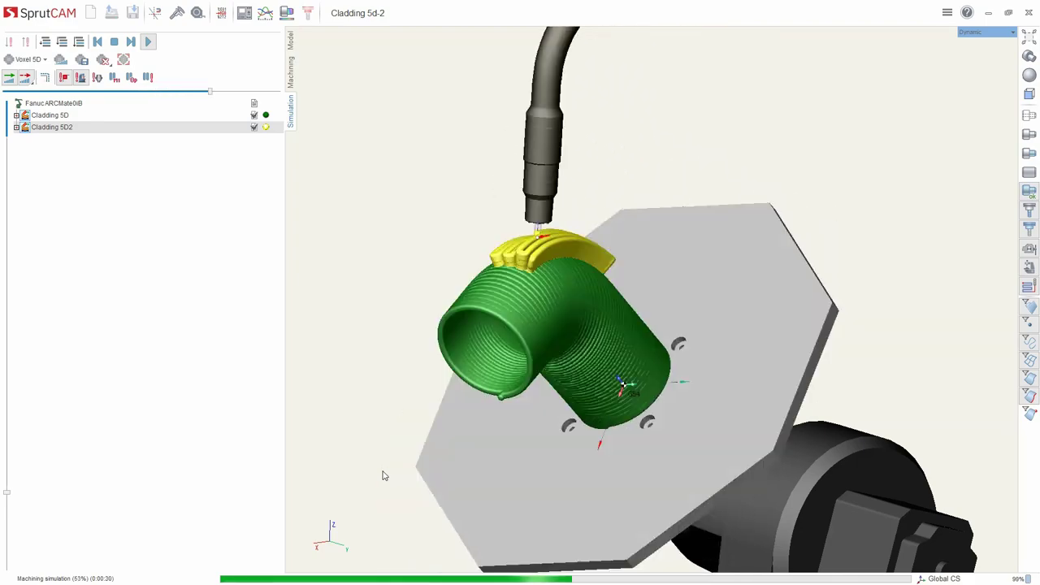